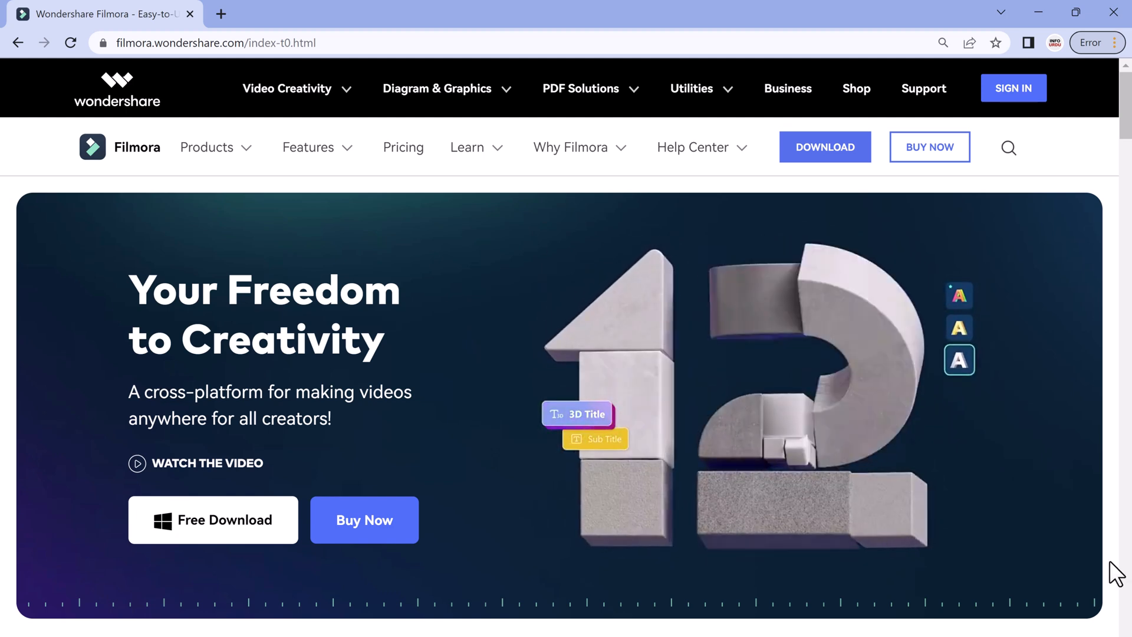
Look through the Filmora home page, from the desktop section and creator use cases down to the user testimonials
{"action": "scroll", "coordinate": [1095, 561], "scroll_direction": "down", "scroll_amount": 7}
{"action": "scroll", "coordinate": [1102, 576], "scroll_direction": "down", "scroll_amount": 5}
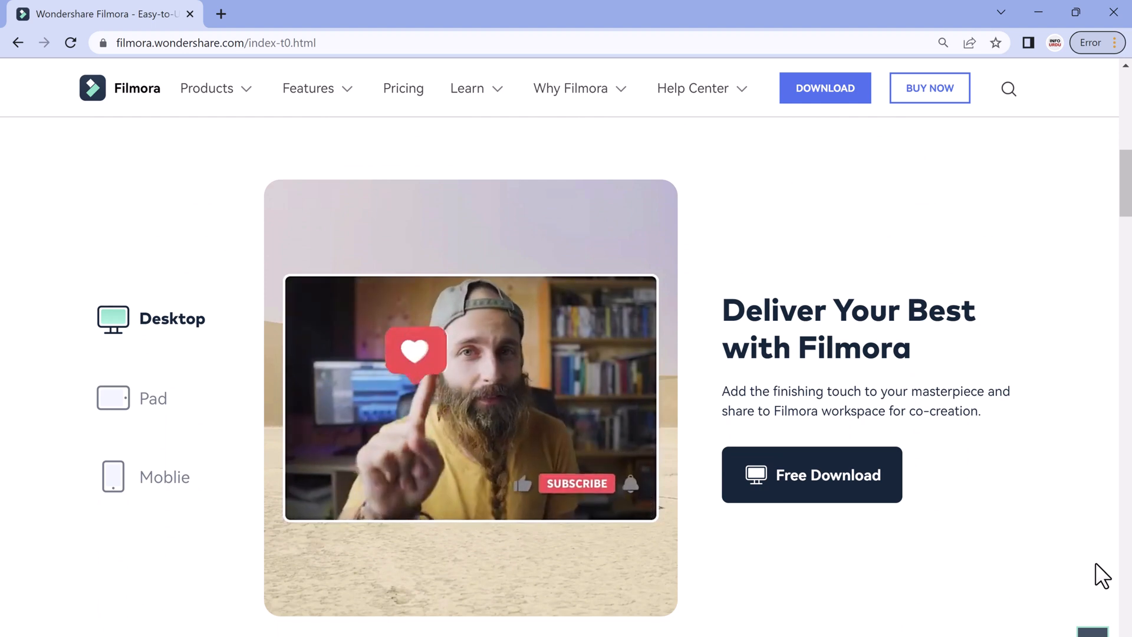
{"action": "scroll", "coordinate": [1100, 575], "scroll_direction": "down", "scroll_amount": 7}
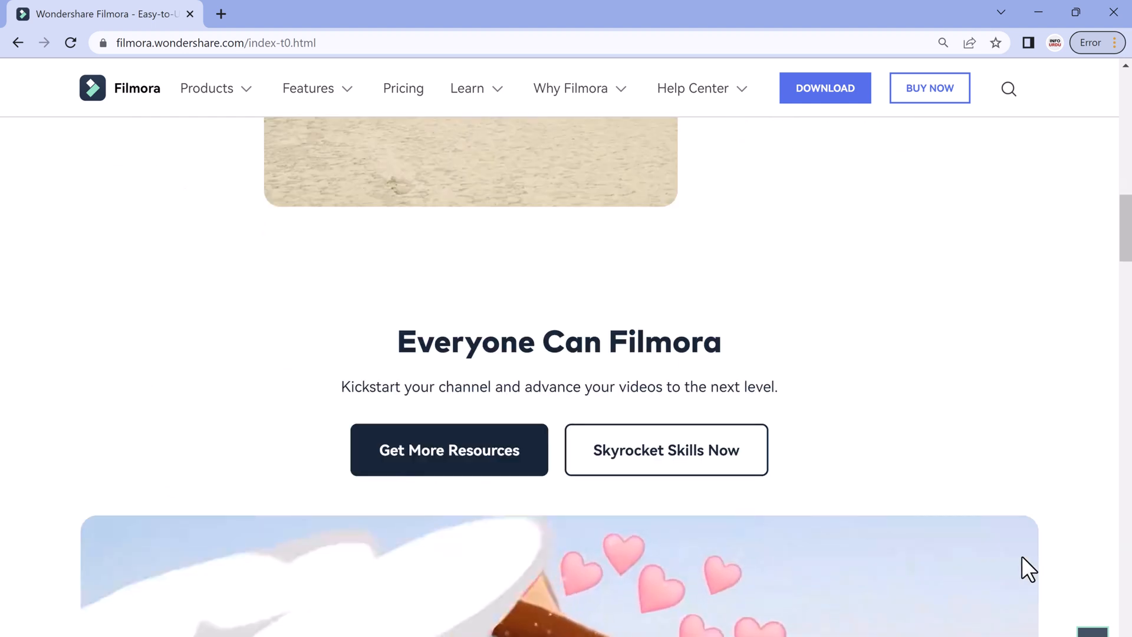
{"action": "scroll", "coordinate": [885, 547], "scroll_direction": "down", "scroll_amount": 6}
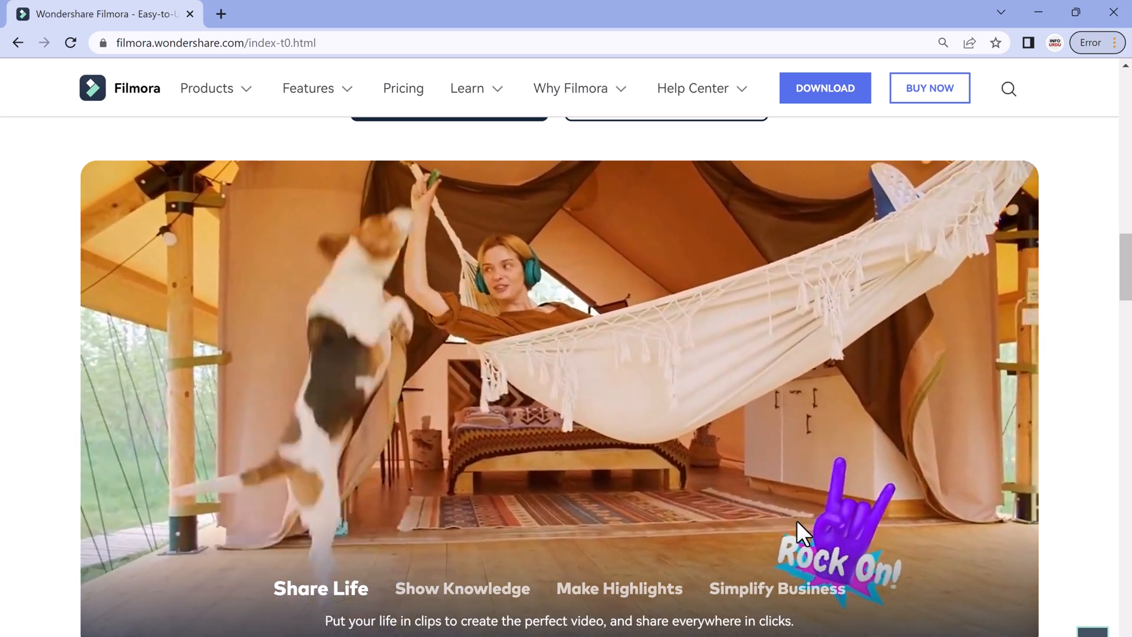
{"action": "scroll", "coordinate": [797, 521], "scroll_direction": "down", "scroll_amount": 3}
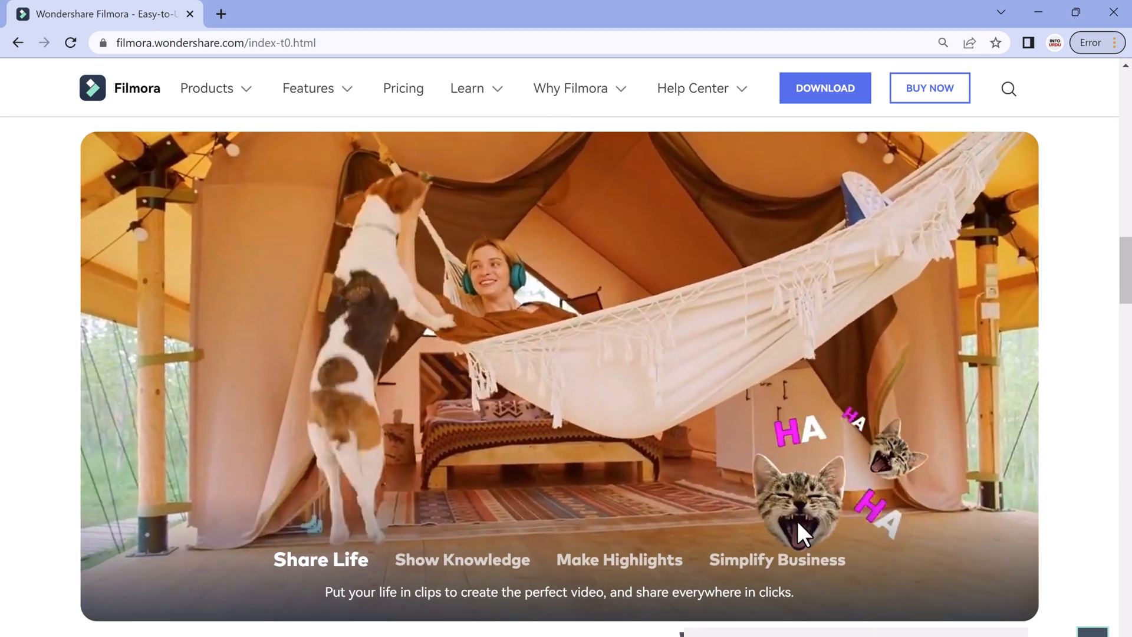
{"action": "scroll", "coordinate": [798, 522], "scroll_direction": "down", "scroll_amount": 8}
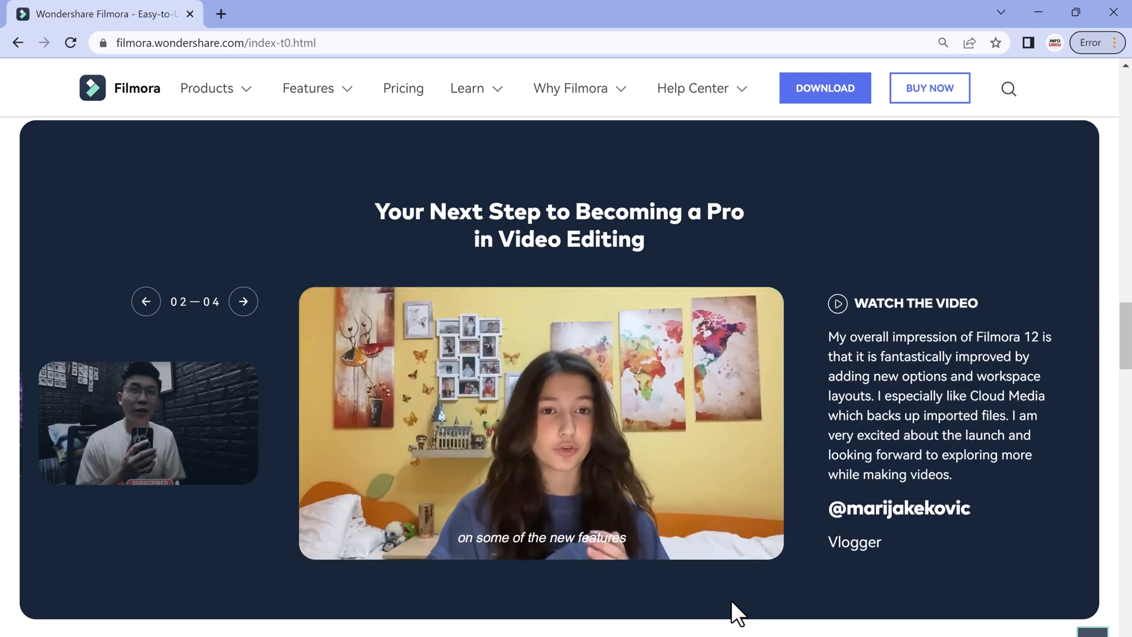
{"action": "scroll", "coordinate": [569, 341], "scroll_direction": "up", "scroll_amount": 20}
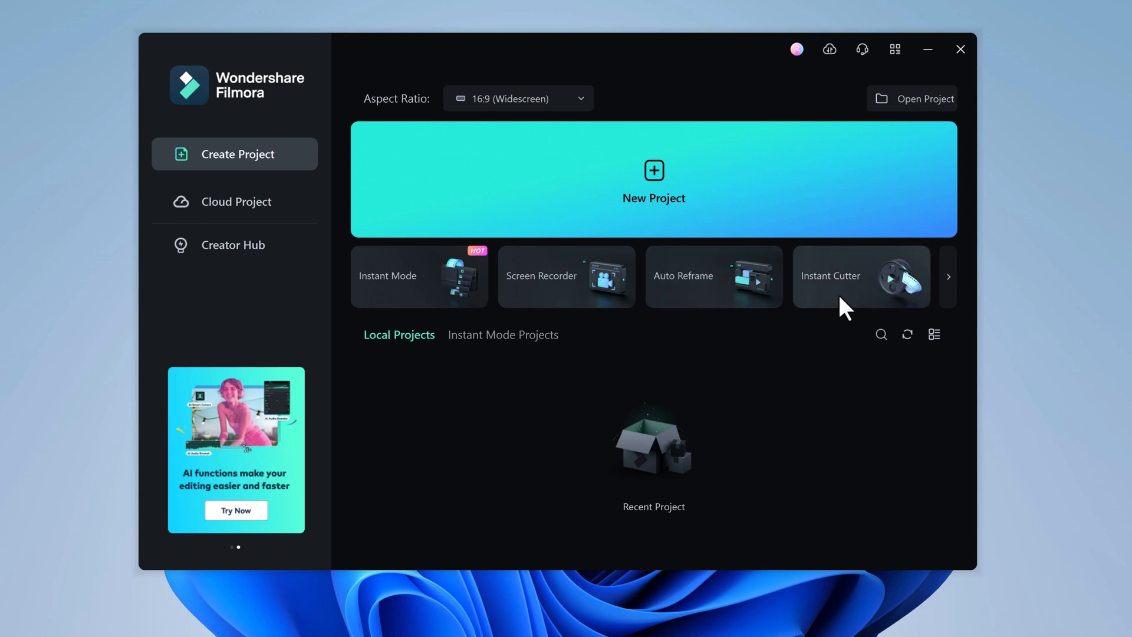
Browse the quick-start tools in the Filmora start window and create a new project with the 16:9 (Widescreen) aspect ratio
{"action": "left_click", "coordinate": [949, 276]}
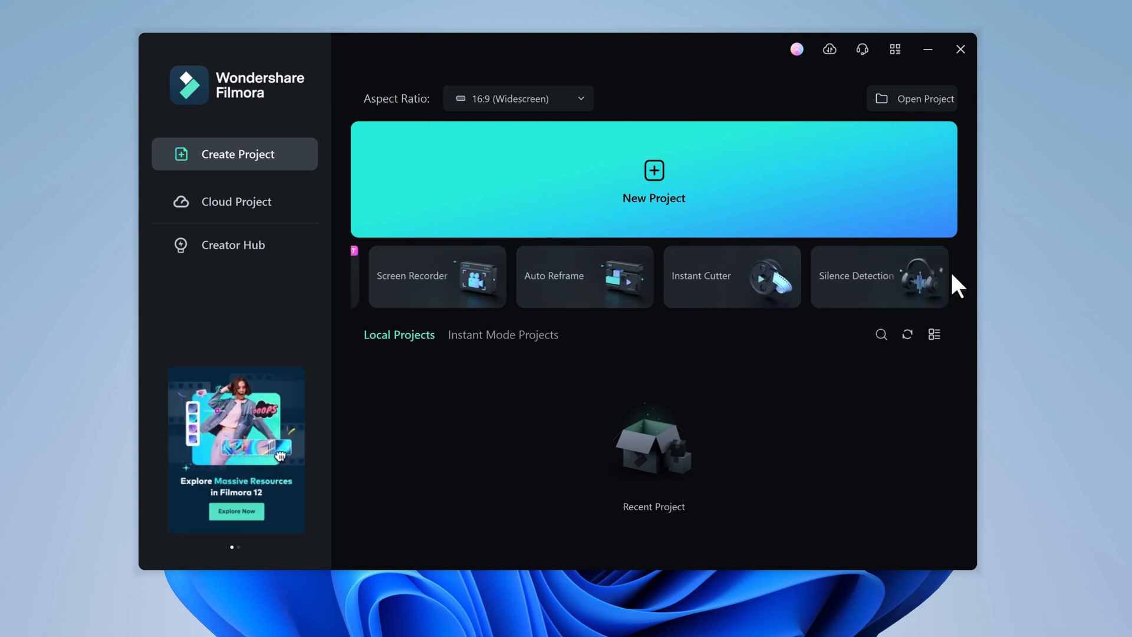
{"action": "left_click", "coordinate": [948, 276]}
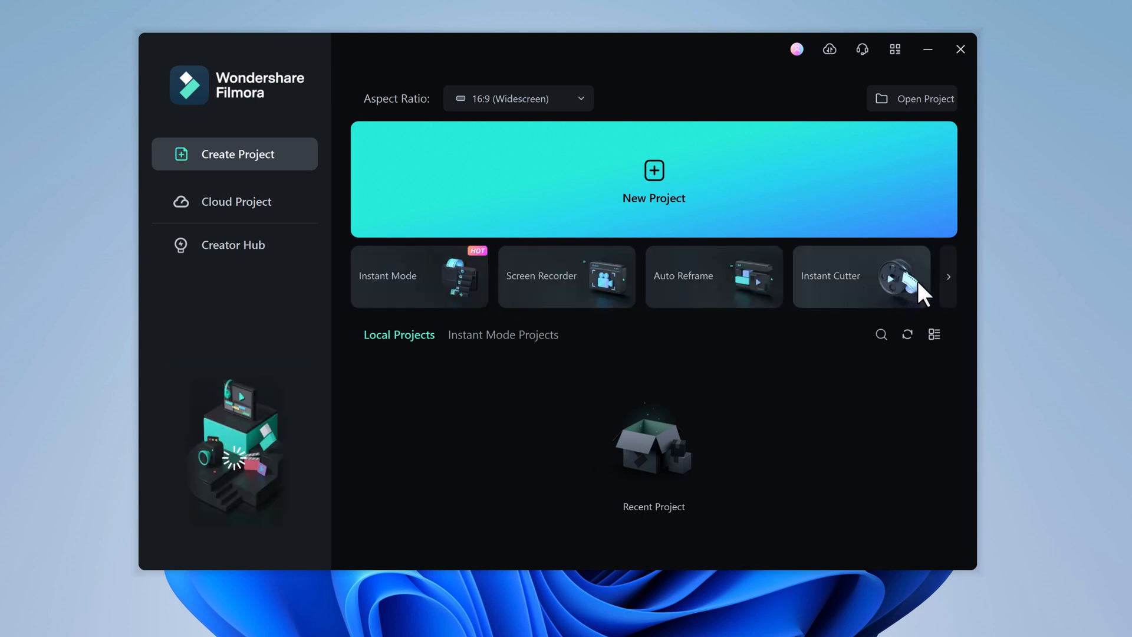
{"action": "left_click", "coordinate": [947, 277]}
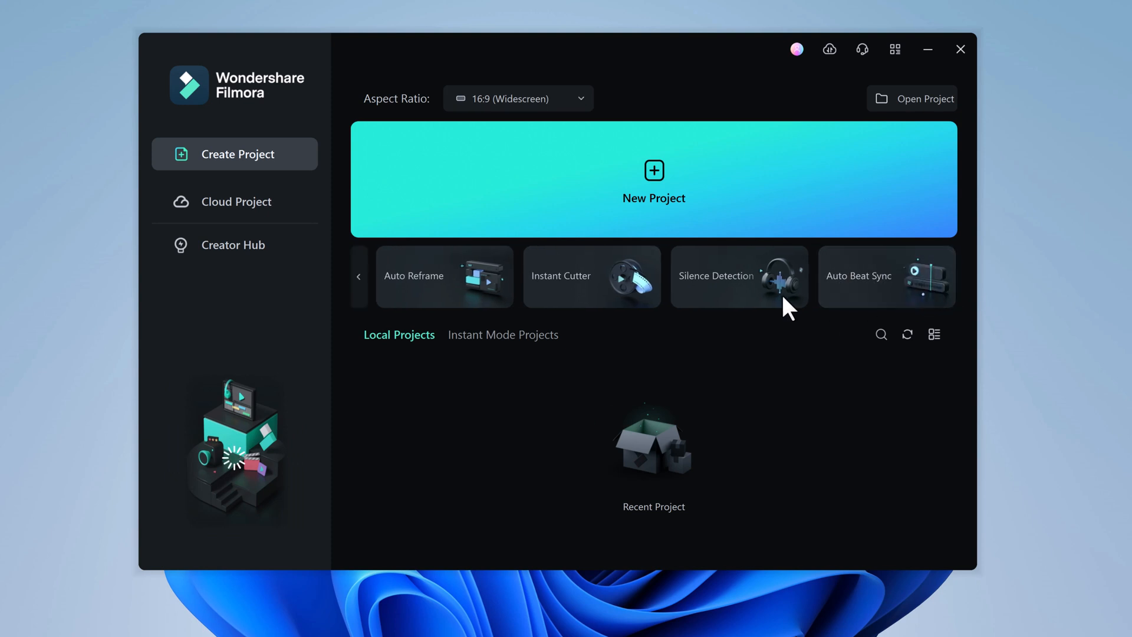
{"action": "left_click", "coordinate": [635, 213]}
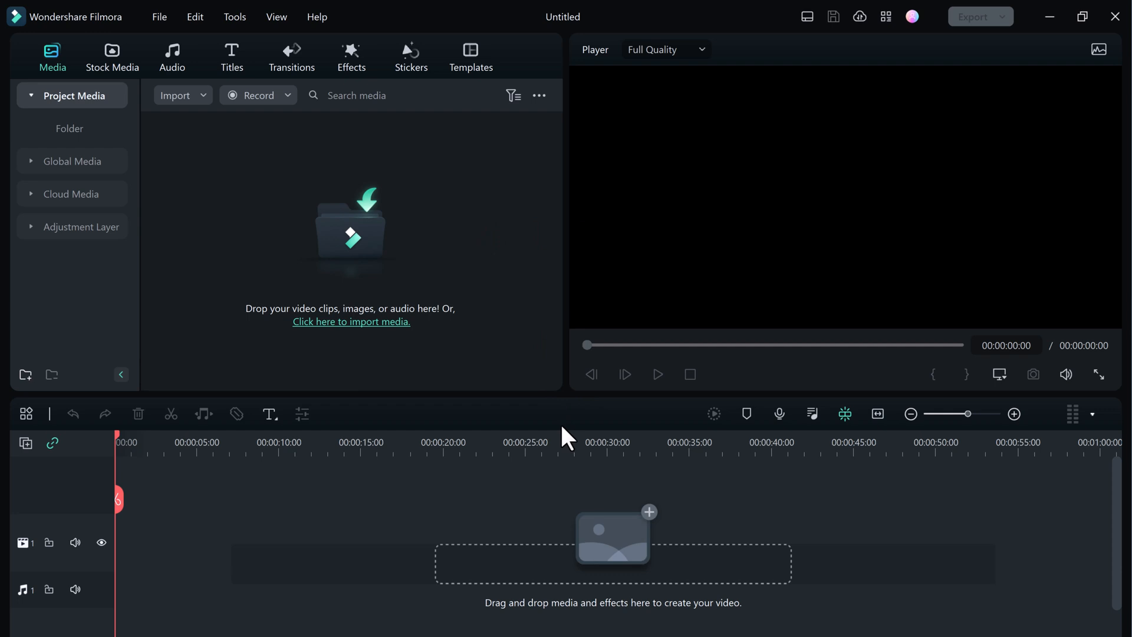
Show the 3D Titles category of the title library and widen the library area to three thumbnails per row
{"action": "left_click", "coordinate": [228, 44]}
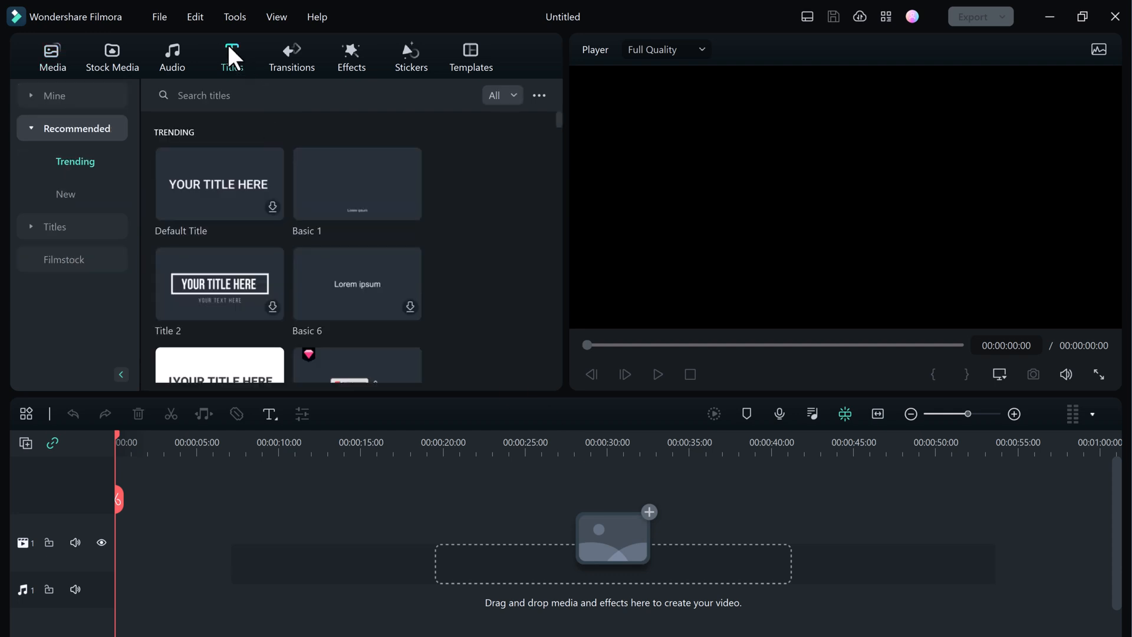
{"action": "left_click", "coordinate": [47, 227]}
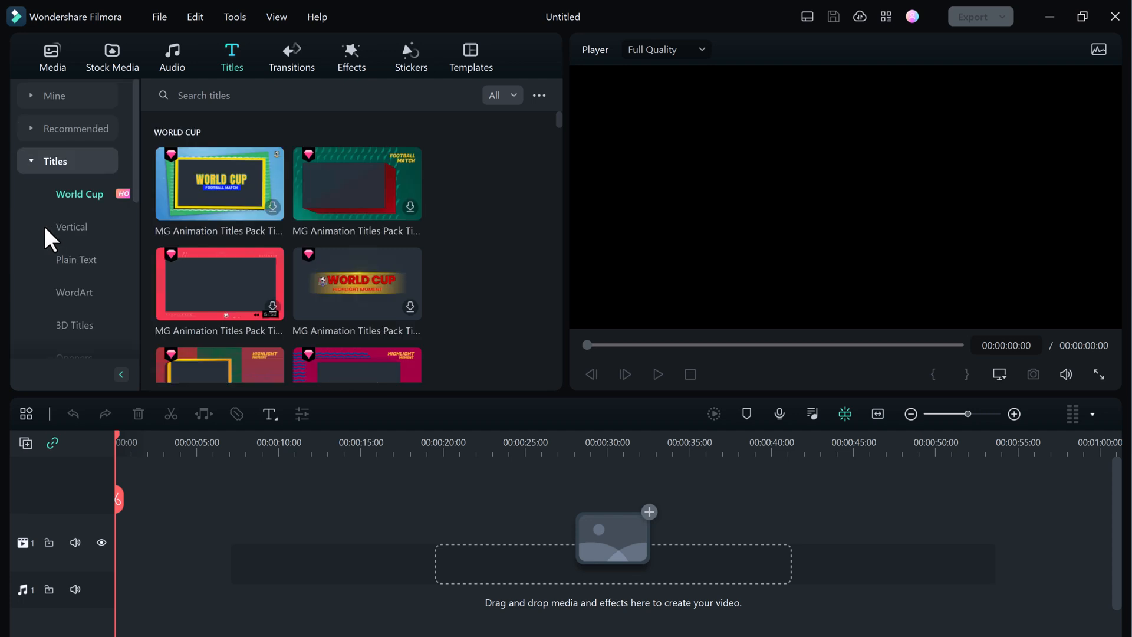
{"action": "left_click", "coordinate": [82, 331]}
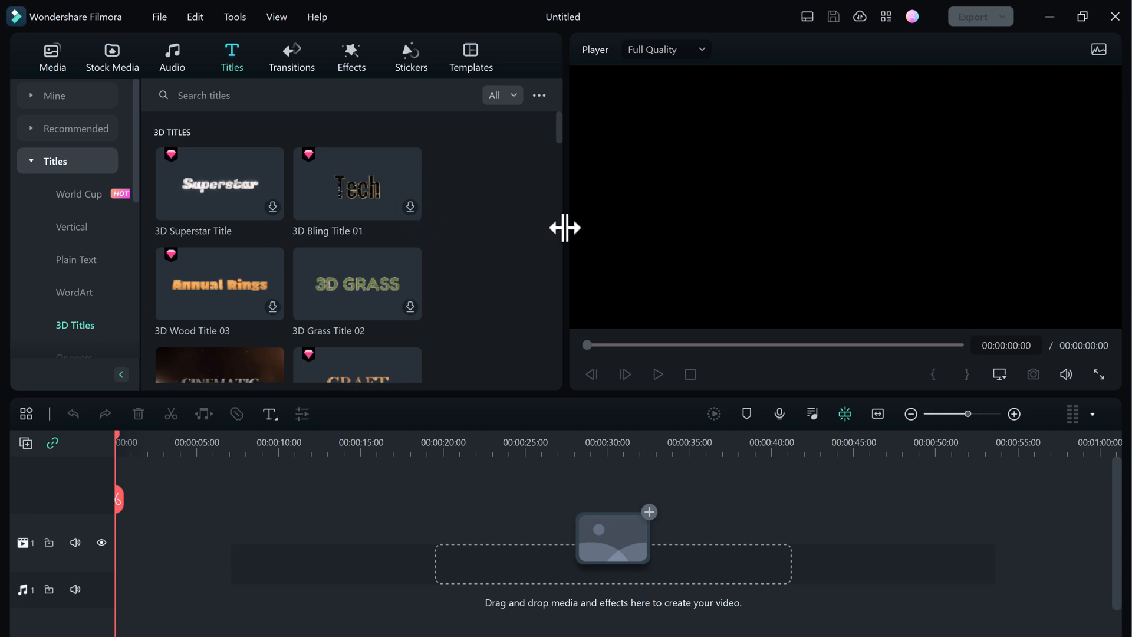
{"action": "mouse_move", "coordinate": [565, 227]}
{"action": "left_mouse_down"}
{"action": "mouse_move", "coordinate": [599, 227]}
{"action": "mouse_move", "coordinate": [584, 228]}
{"action": "left_mouse_up"}
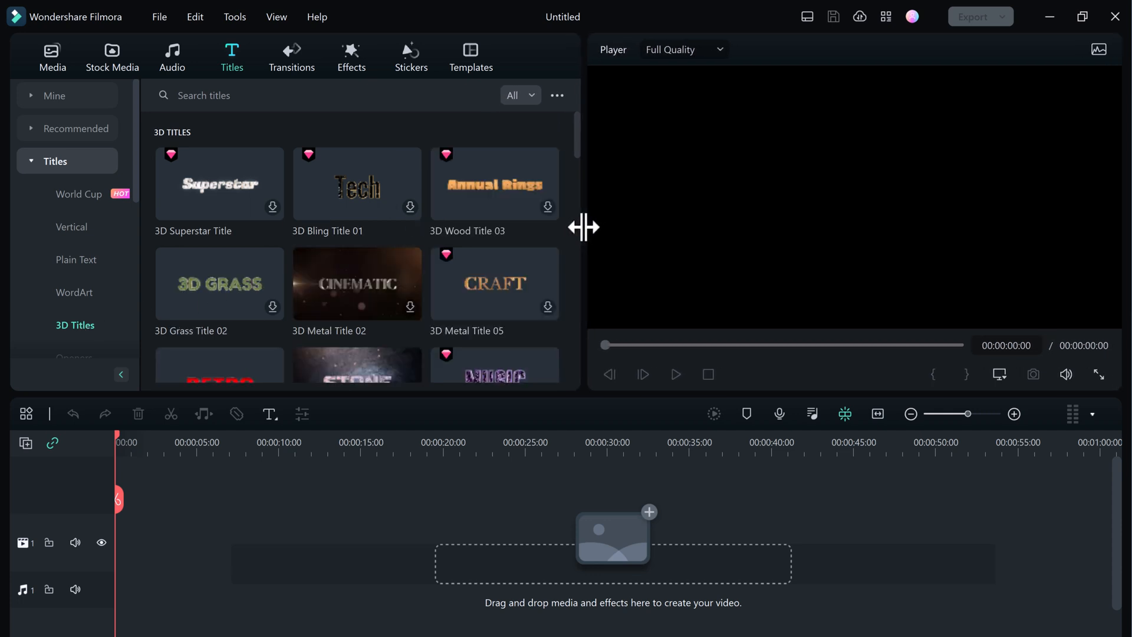
Look through the available 3D title templates
{"action": "scroll", "coordinate": [511, 226], "scroll_direction": "down", "scroll_amount": 2}
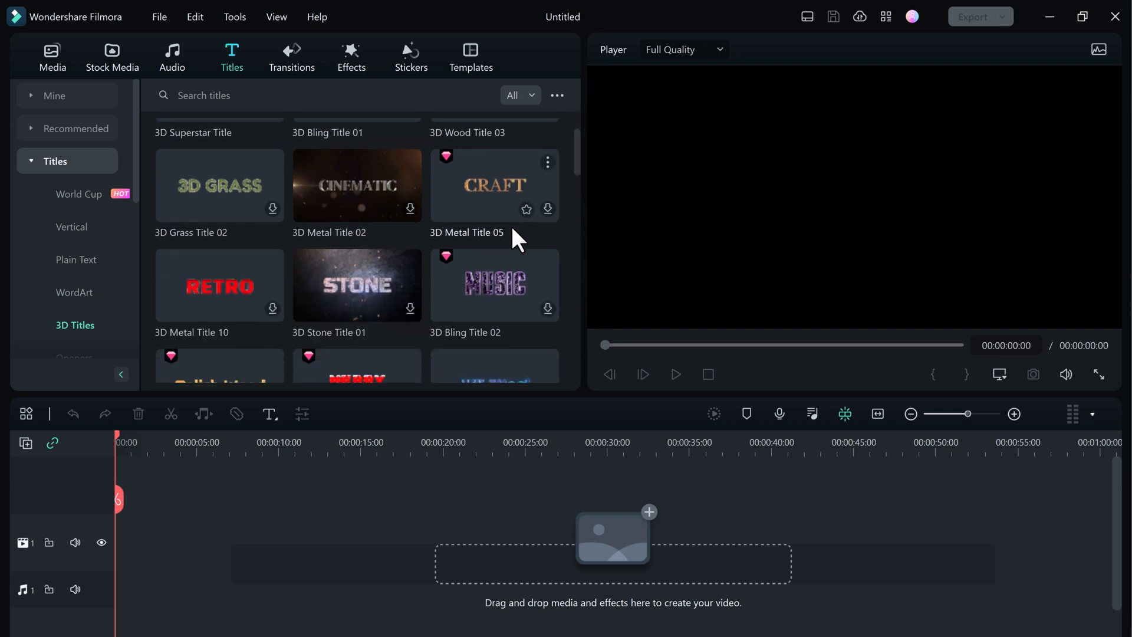
{"action": "scroll", "coordinate": [512, 230], "scroll_direction": "down", "scroll_amount": 3}
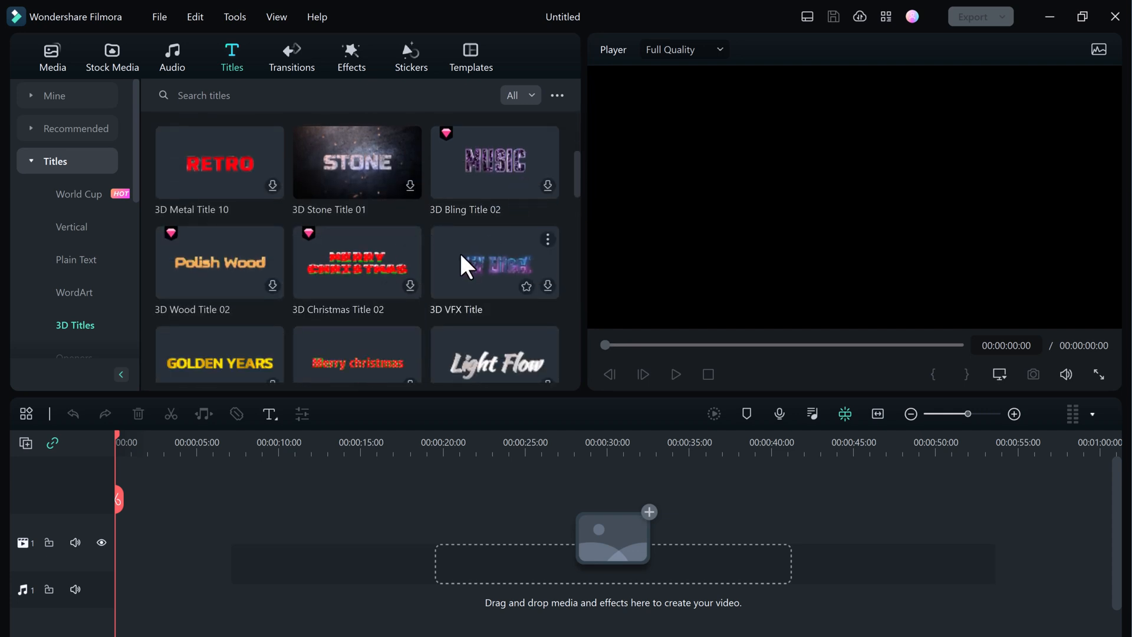
{"action": "scroll", "coordinate": [351, 252], "scroll_direction": "down", "scroll_amount": 5}
{"action": "scroll", "coordinate": [434, 276], "scroll_direction": "down", "scroll_amount": 3}
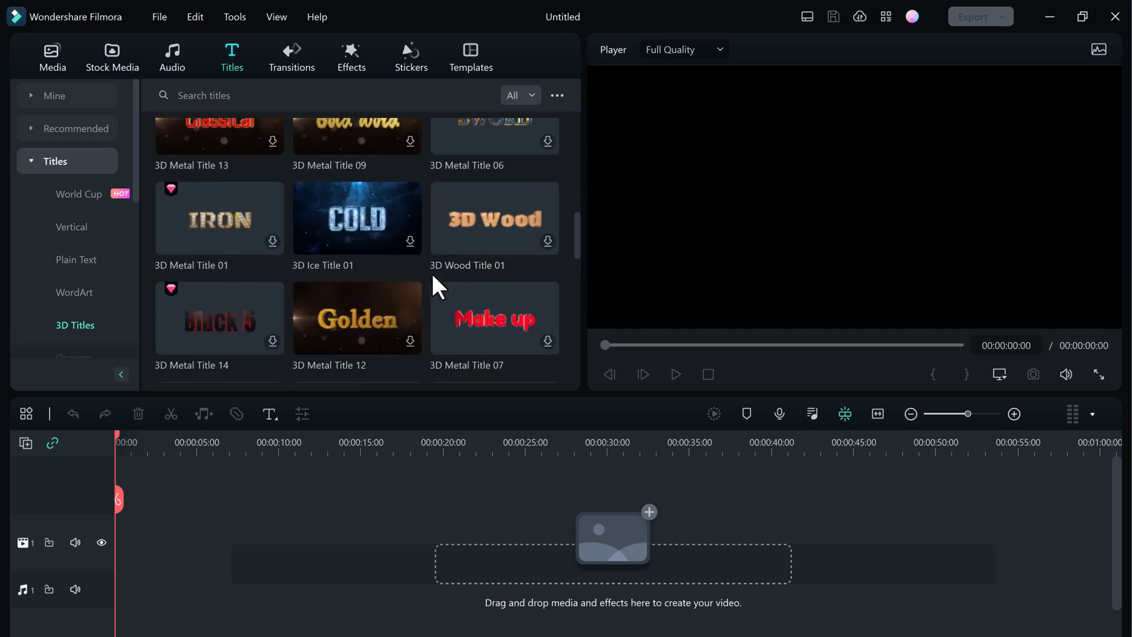
{"action": "scroll", "coordinate": [435, 287], "scroll_direction": "down", "scroll_amount": 2}
{"action": "scroll", "coordinate": [435, 287], "scroll_direction": "down", "scroll_amount": 5}
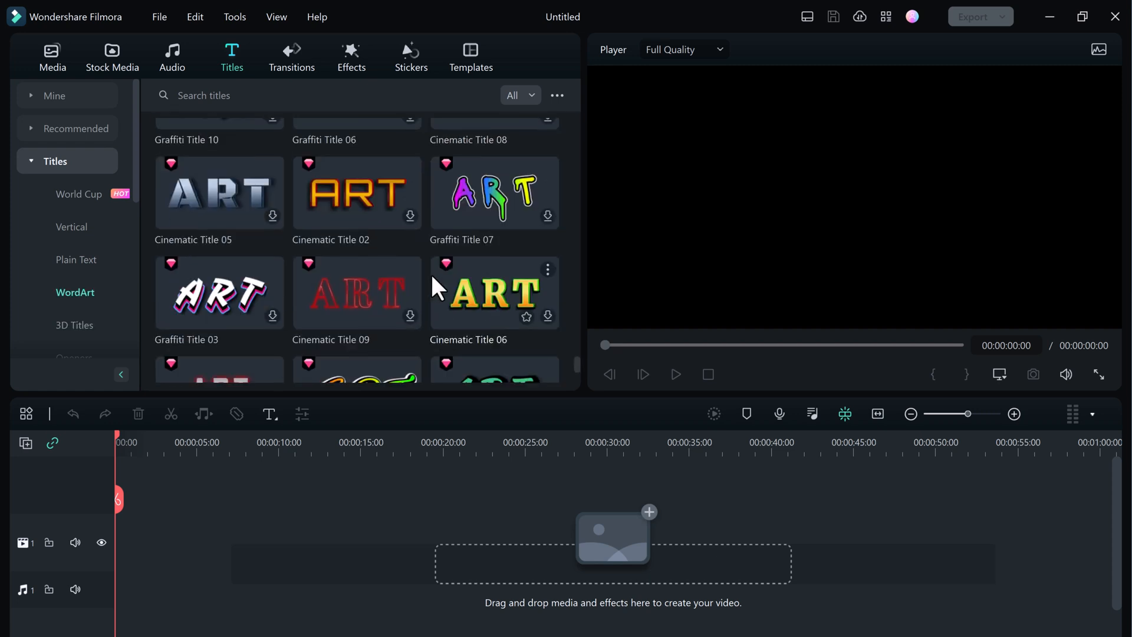
{"action": "scroll", "coordinate": [431, 272], "scroll_direction": "down", "scroll_amount": 6}
{"action": "scroll", "coordinate": [431, 274], "scroll_direction": "up", "scroll_amount": 2}
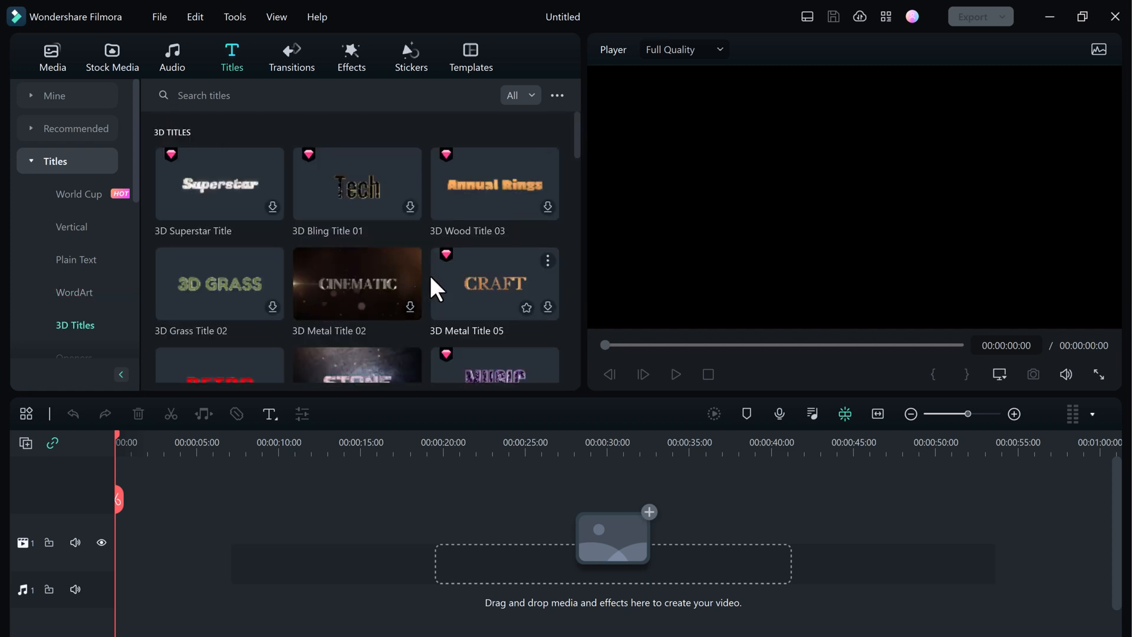
Download the 3D Bling Title 01 template, add it to the video track and preview it from the beginning
{"action": "left_click", "coordinate": [361, 178]}
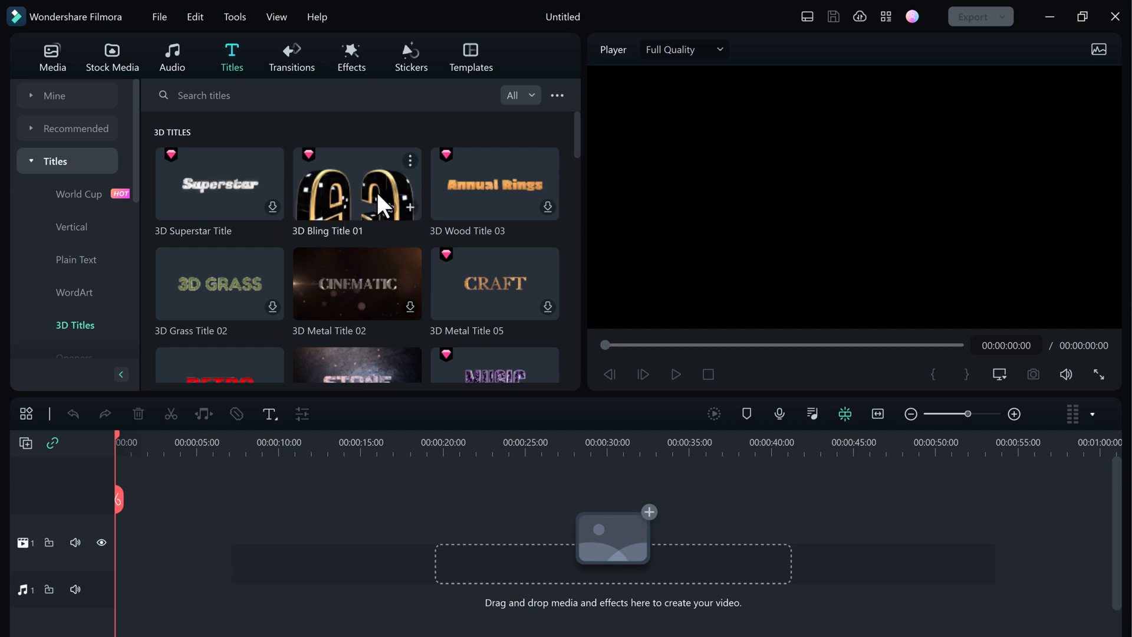
{"action": "left_click", "coordinate": [410, 206]}
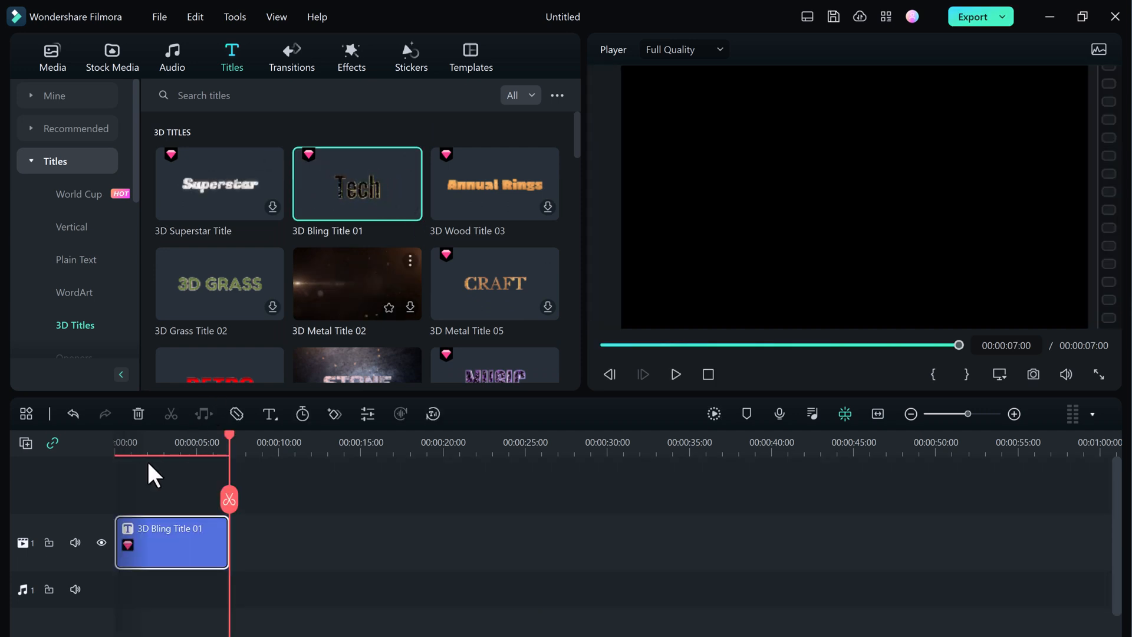
{"action": "left_click_drag", "start_coordinate": [126, 444], "coordinate": [76, 448]}
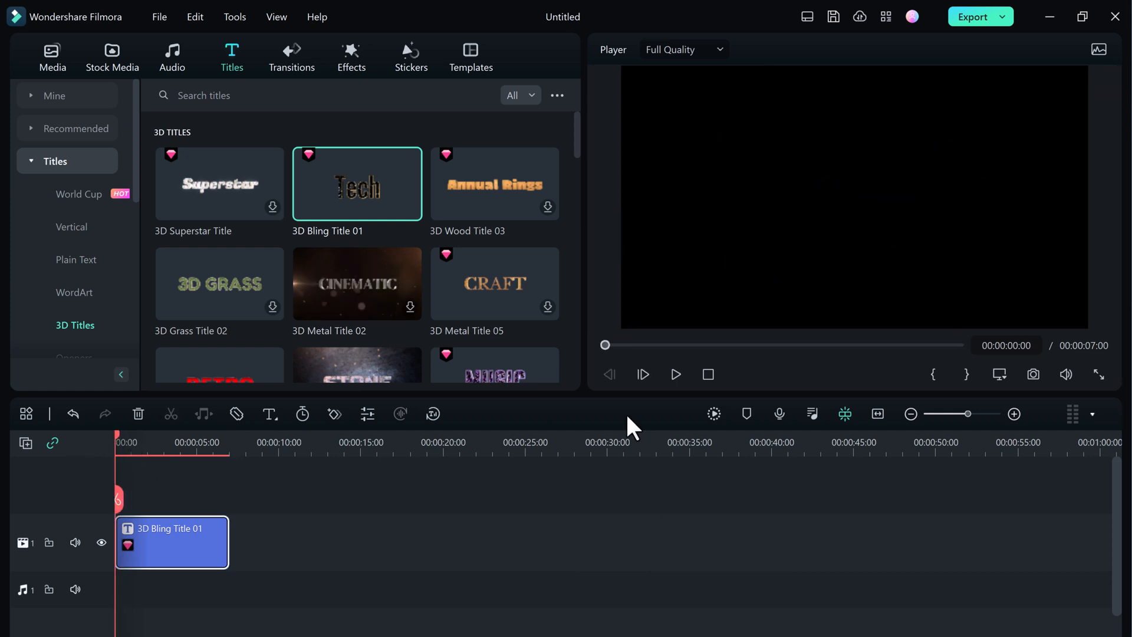
{"action": "left_click", "coordinate": [677, 373]}
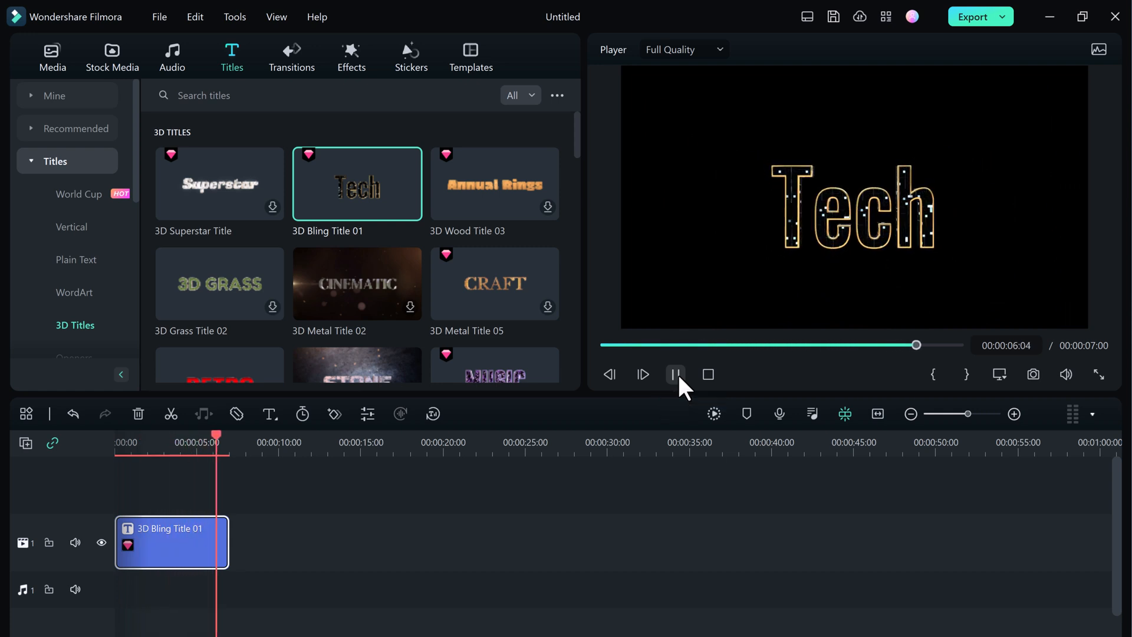
{"action": "left_click", "coordinate": [676, 374]}
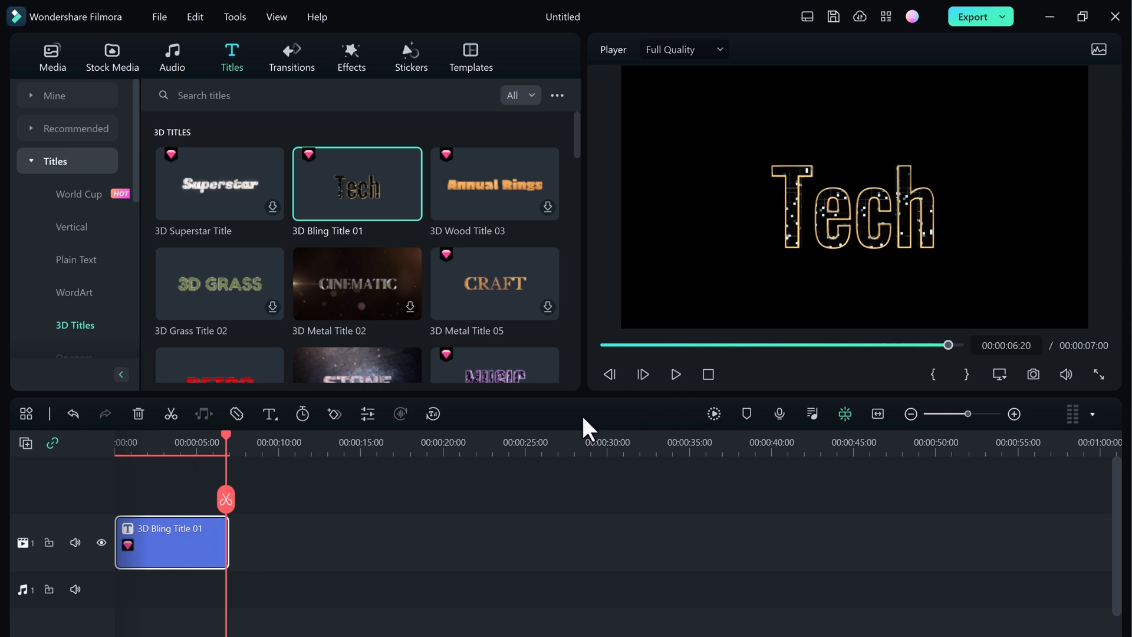
Open the 3D Bling Title 01 clip's text for editing and bring up its advanced text editor
{"action": "double_click", "coordinate": [199, 544]}
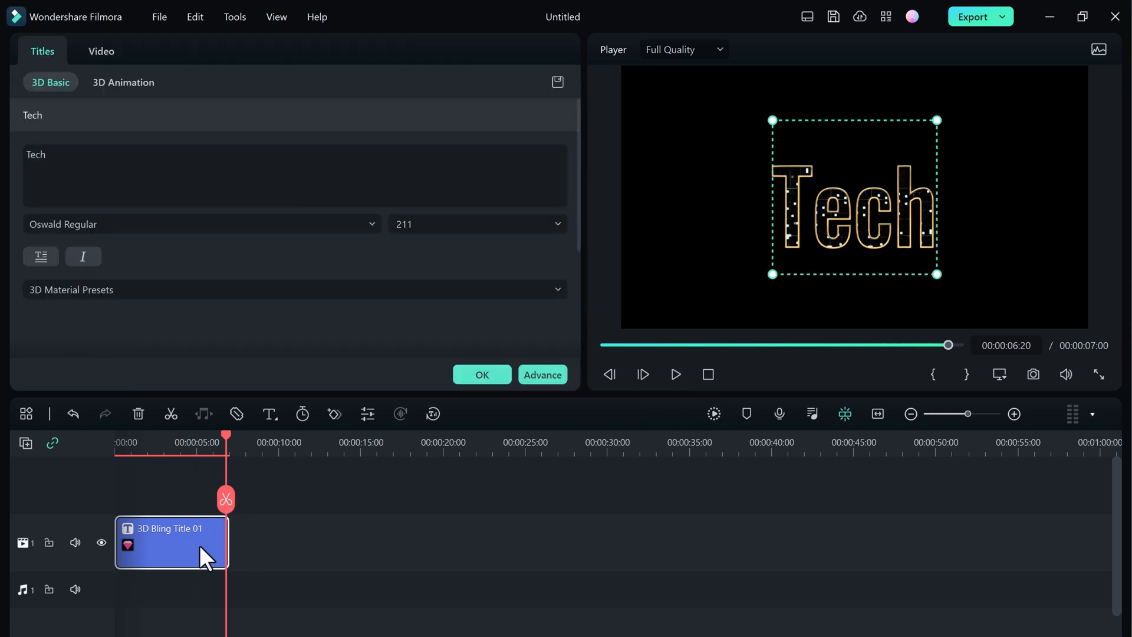
{"action": "double_click", "coordinate": [52, 155]}
{"action": "key", "text": "shift+Left"}
{"action": "key", "text": "shift+Left"}
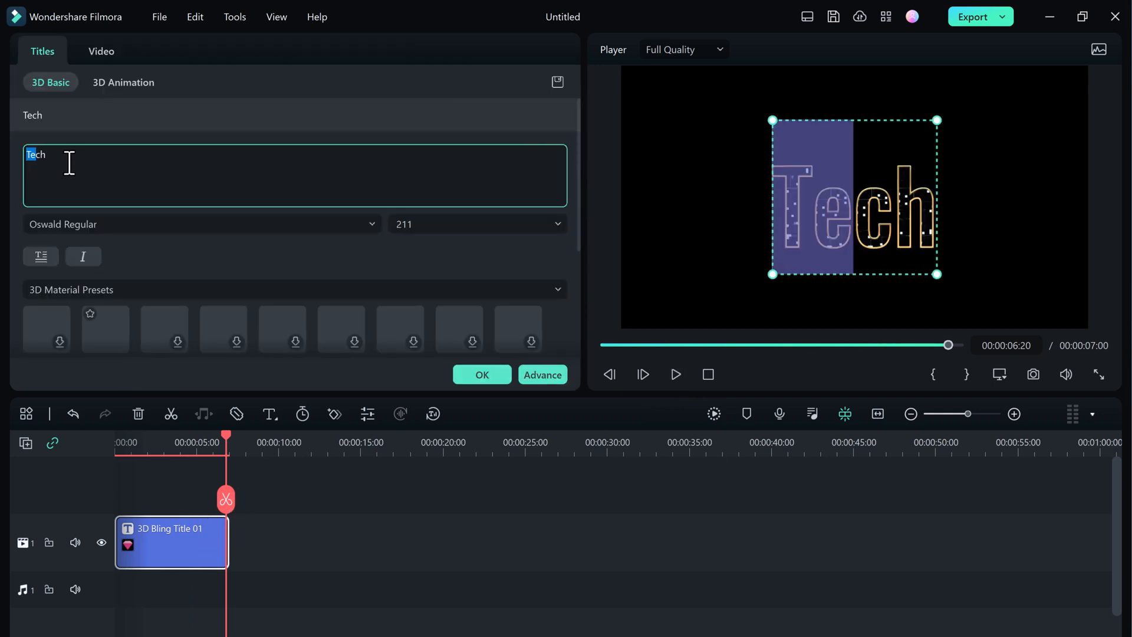
{"action": "left_click", "coordinate": [70, 163]}
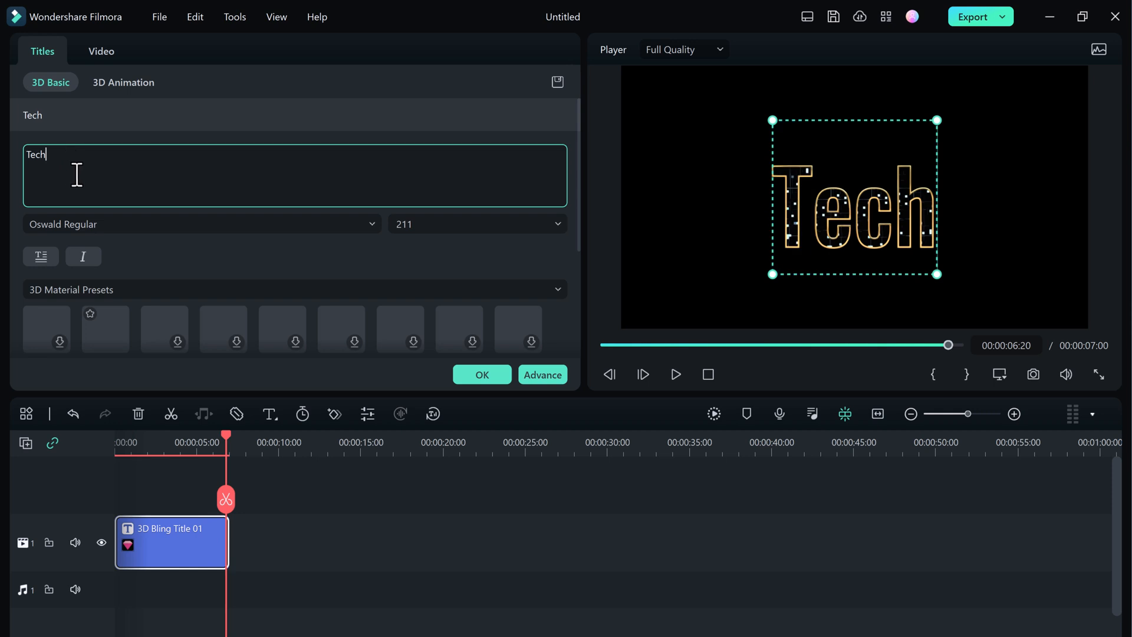
{"action": "left_click", "coordinate": [547, 373]}
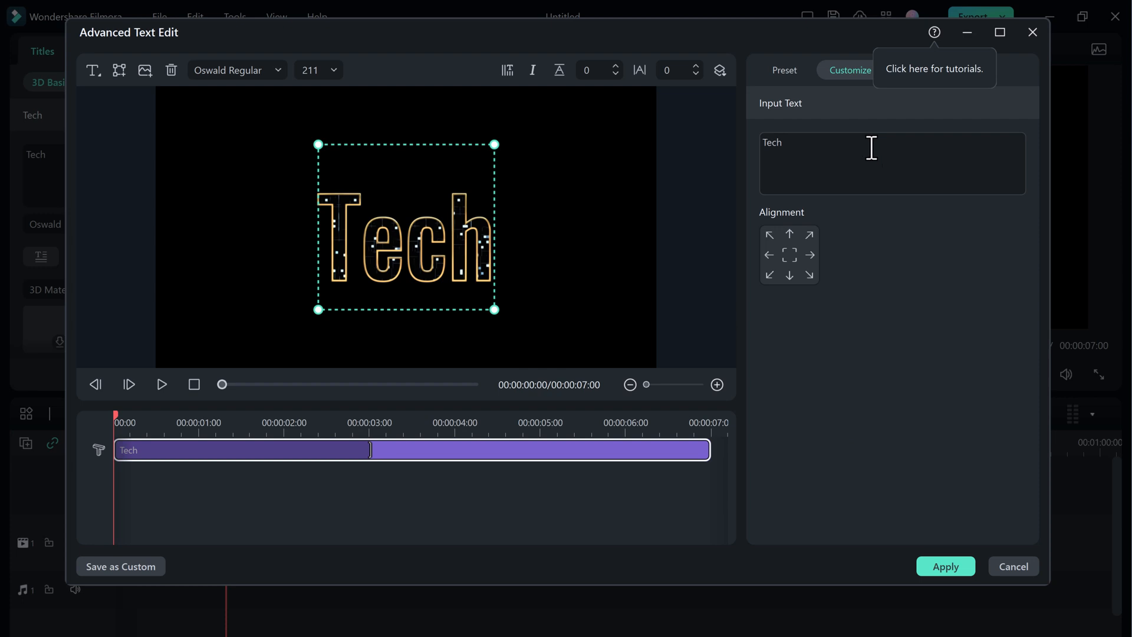
Look through the 3D material presets offered for the Tech text
{"action": "left_click", "coordinate": [784, 71]}
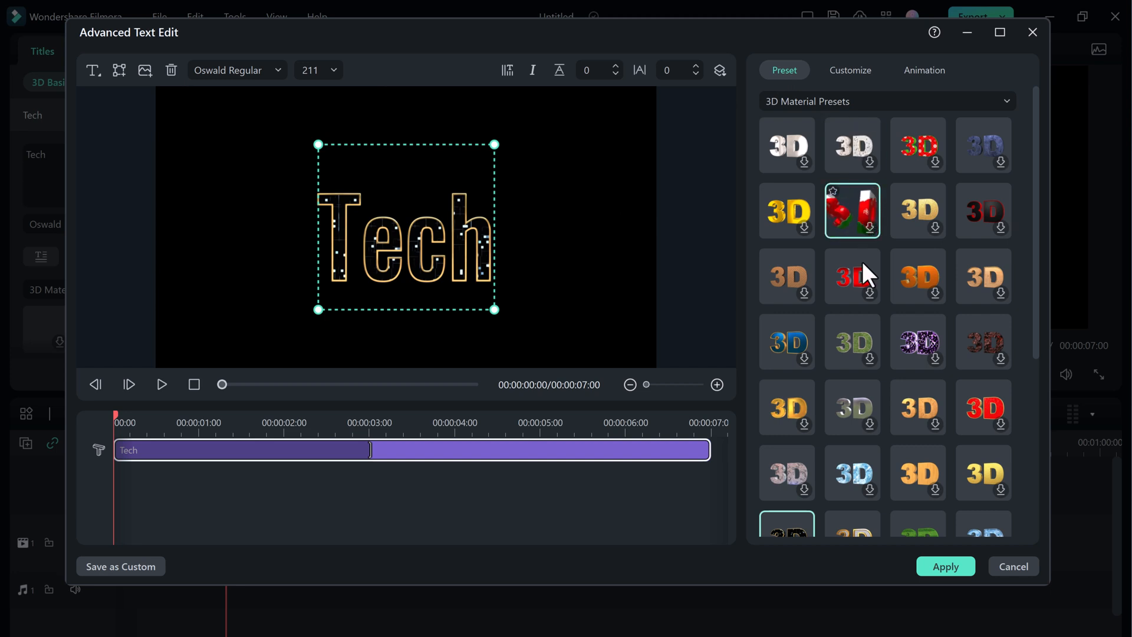
{"action": "scroll", "coordinate": [864, 292], "scroll_direction": "down", "scroll_amount": 1}
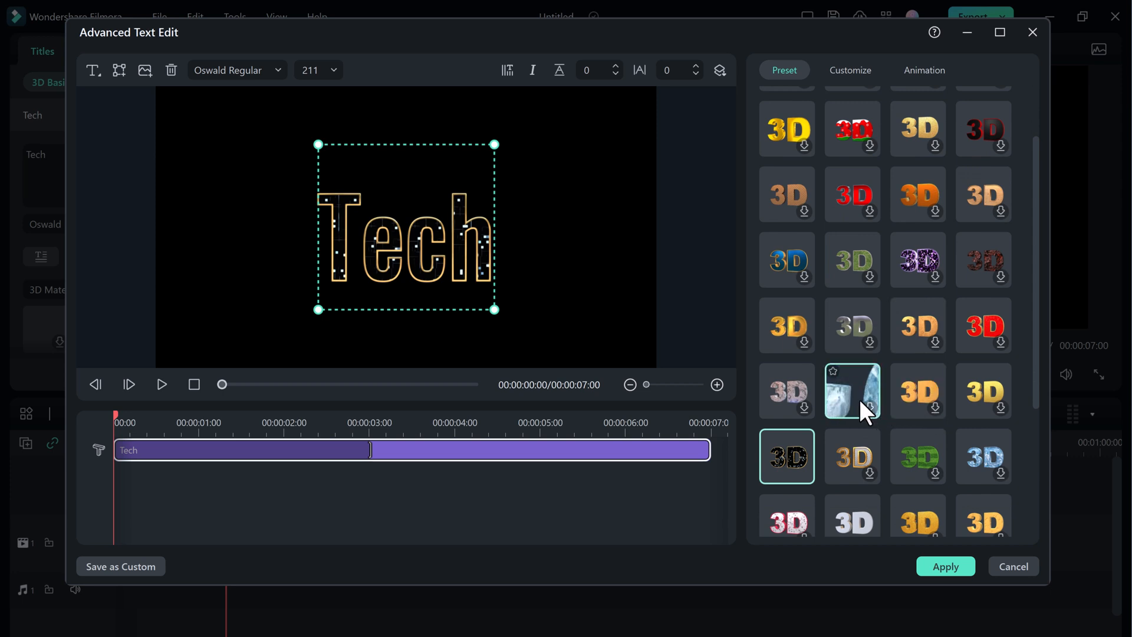
{"action": "scroll", "coordinate": [858, 398], "scroll_direction": "down", "scroll_amount": 2}
{"action": "scroll", "coordinate": [890, 372], "scroll_direction": "down", "scroll_amount": 2}
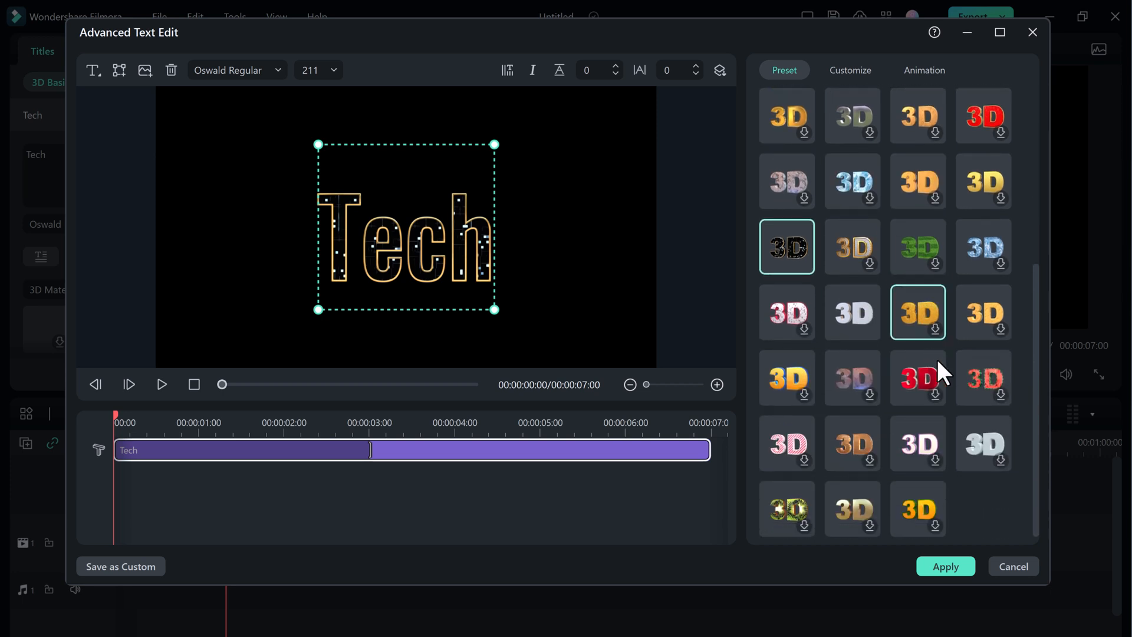
{"action": "scroll", "coordinate": [818, 327], "scroll_direction": "up", "scroll_amount": 2}
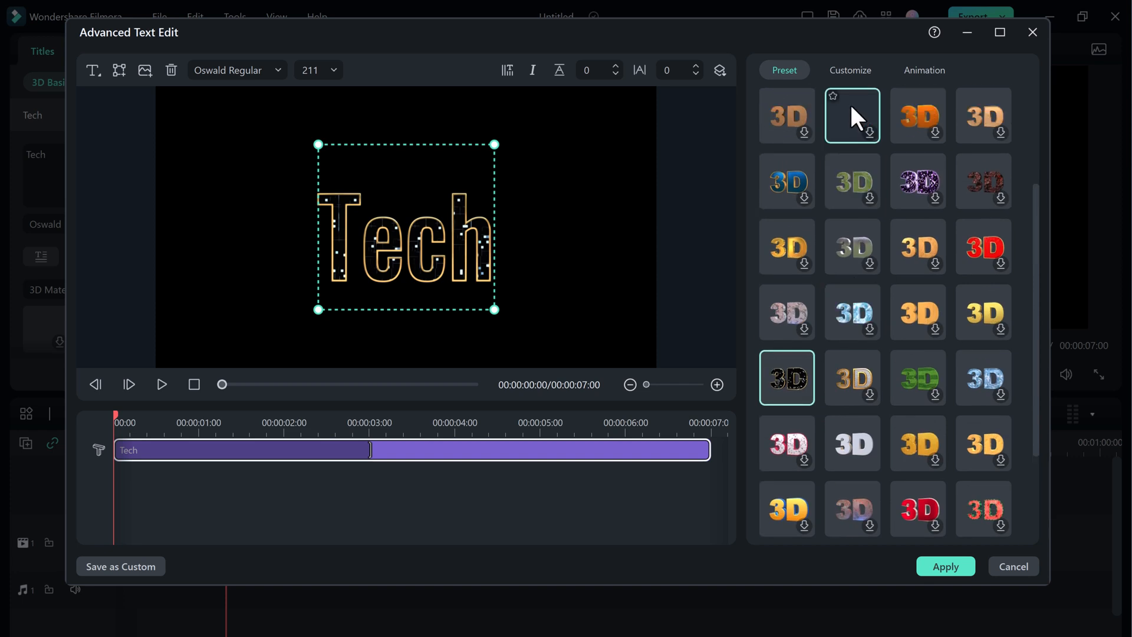
Try aligning the Tech text to the top and bottom of the frame, and return it to the centre
{"action": "left_click", "coordinate": [853, 71]}
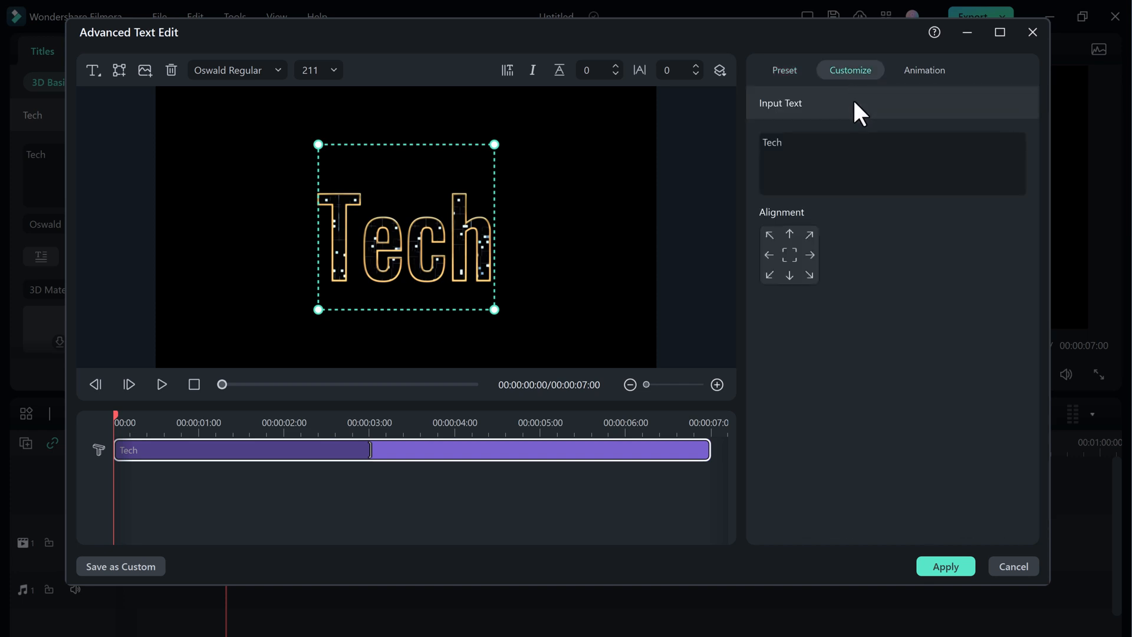
{"action": "left_click", "coordinate": [790, 235]}
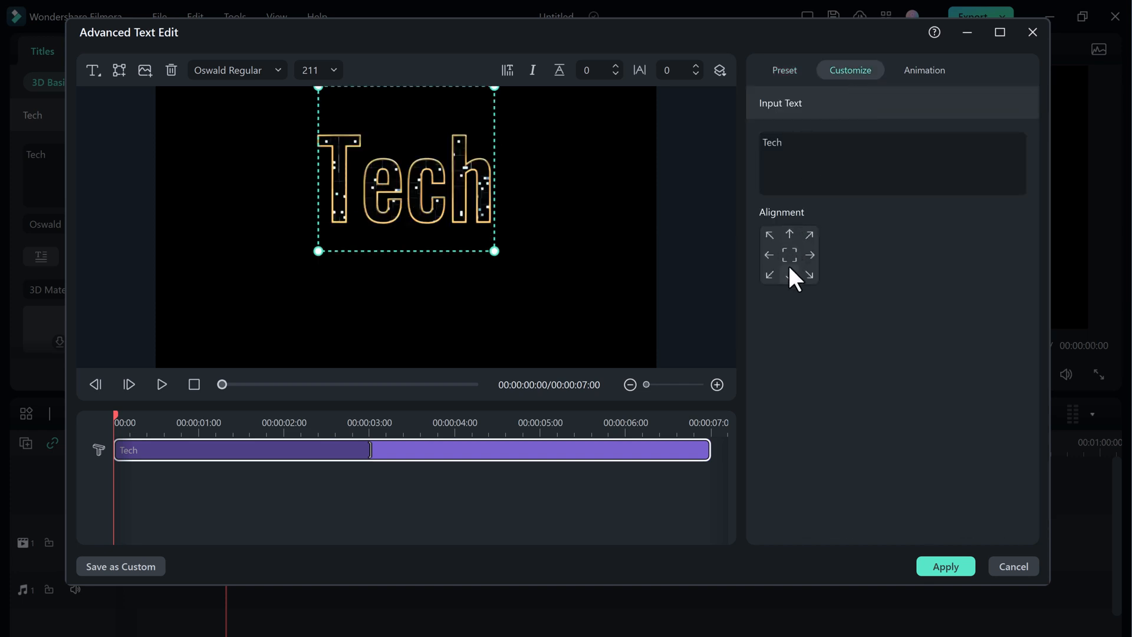
{"action": "left_click", "coordinate": [790, 275]}
{"action": "left_click", "coordinate": [782, 255]}
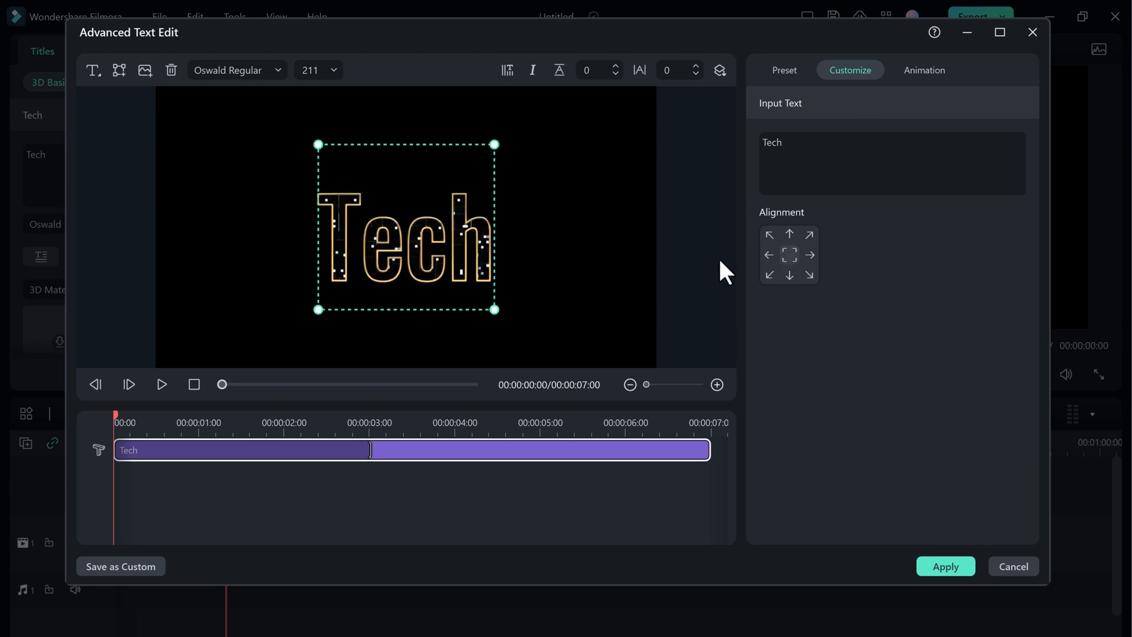
Try the Back Flip entrance animation on the Tech text, switch it to Twisty Ribbons, and apply the advanced text edits
{"action": "left_click", "coordinate": [923, 71]}
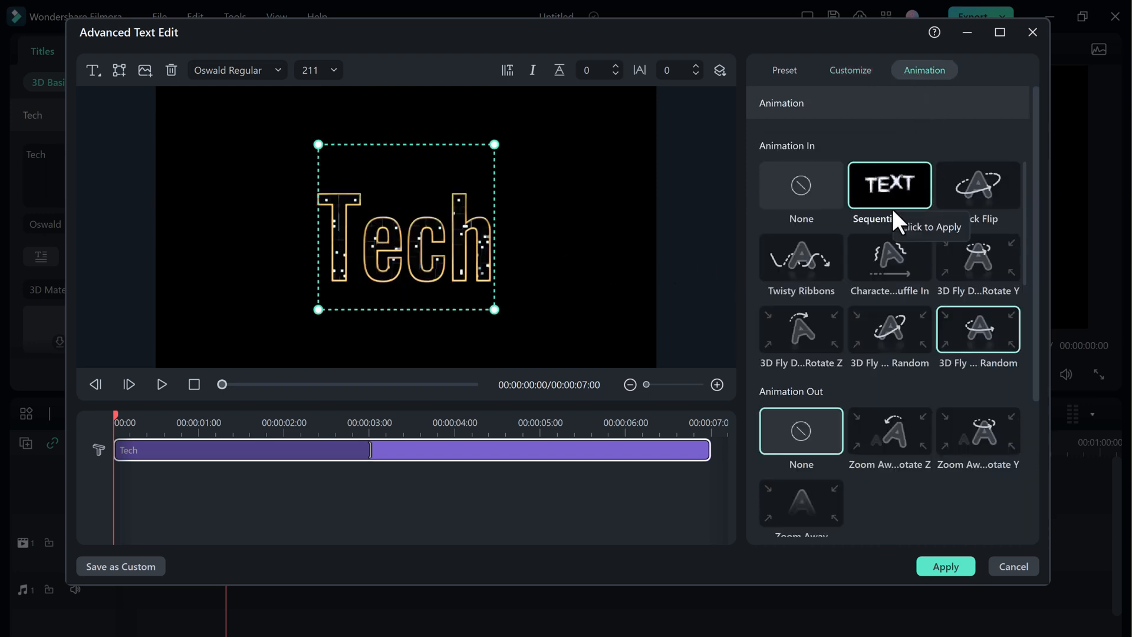
{"action": "left_click", "coordinate": [980, 192]}
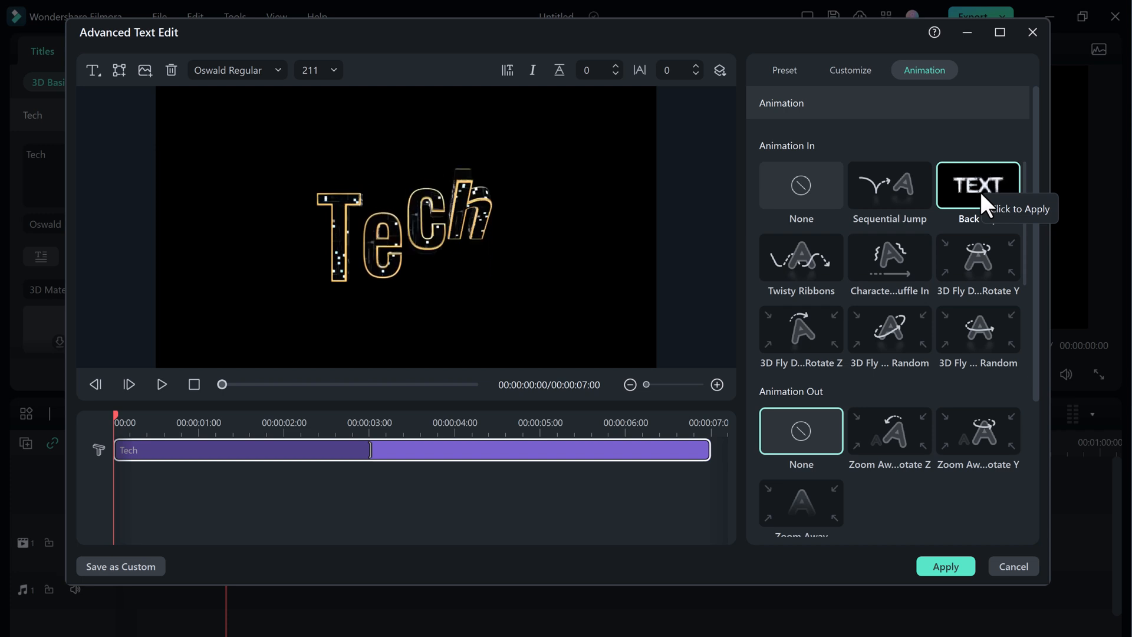
{"action": "left_click", "coordinate": [792, 258]}
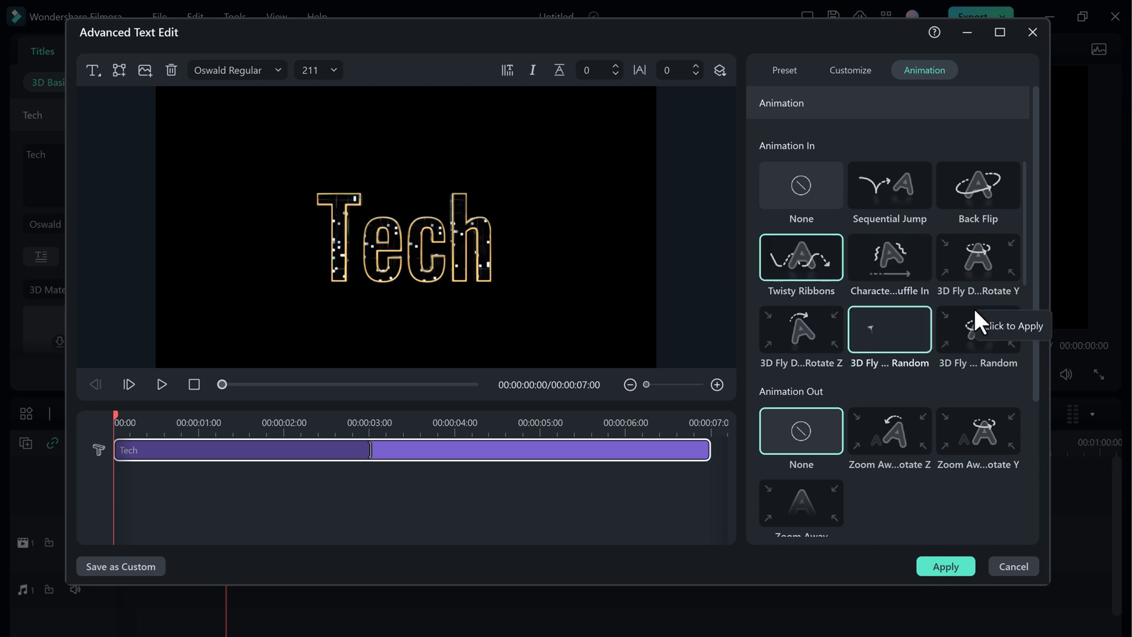
{"action": "scroll", "coordinate": [973, 309], "scroll_direction": "down", "scroll_amount": 2}
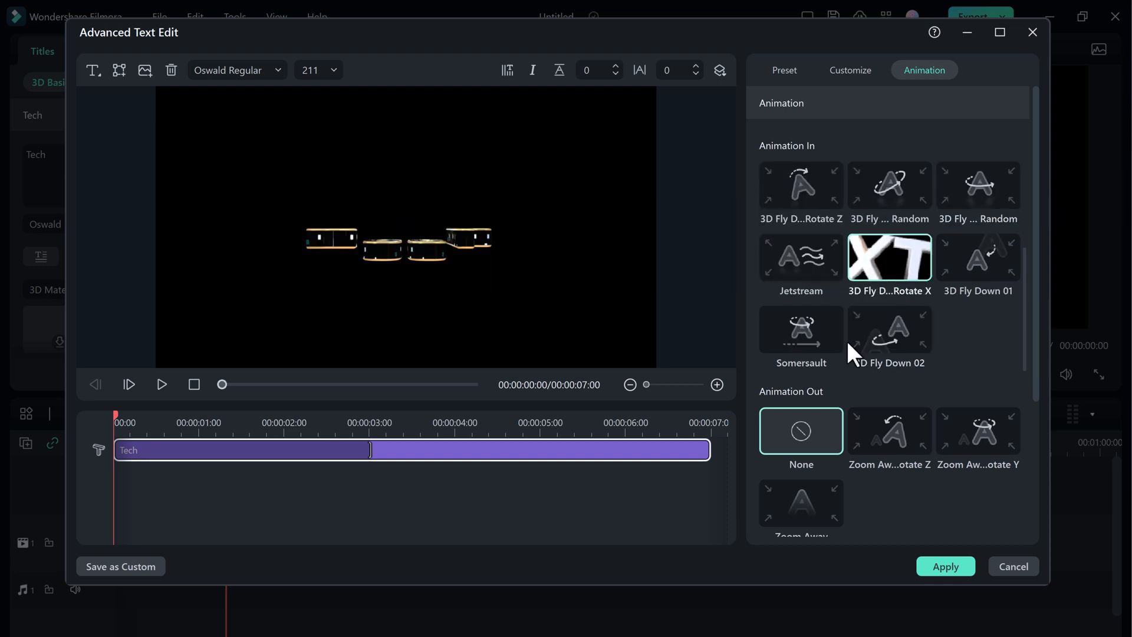
{"action": "scroll", "coordinate": [923, 396], "scroll_direction": "down", "scroll_amount": 1}
{"action": "scroll", "coordinate": [921, 394], "scroll_direction": "down", "scroll_amount": 1}
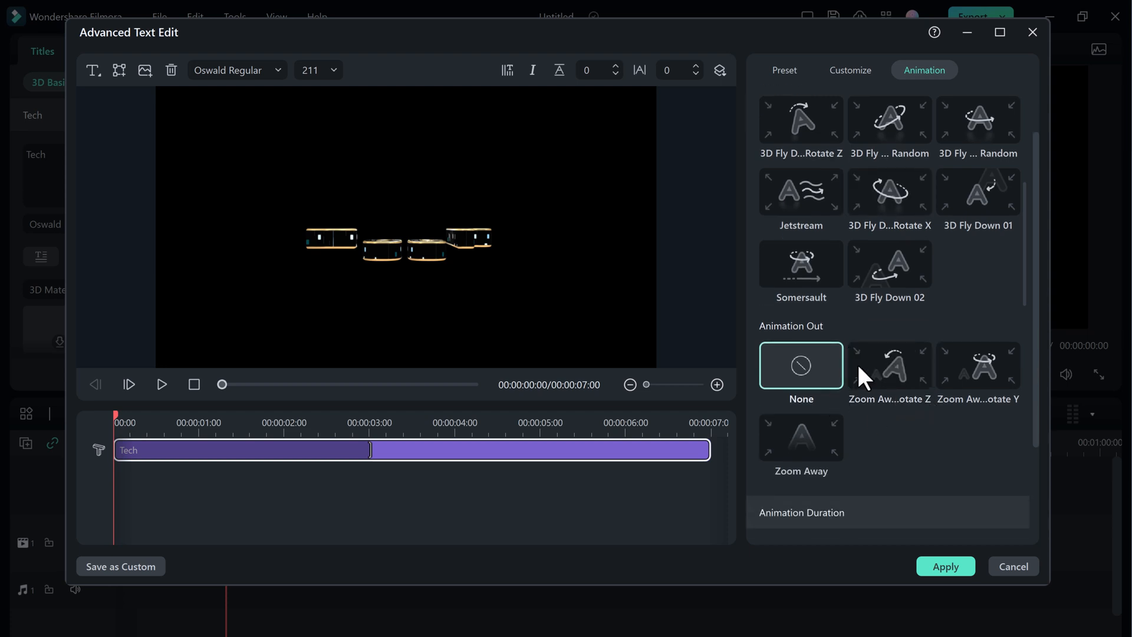
{"action": "scroll", "coordinate": [885, 264], "scroll_direction": "up", "scroll_amount": 4}
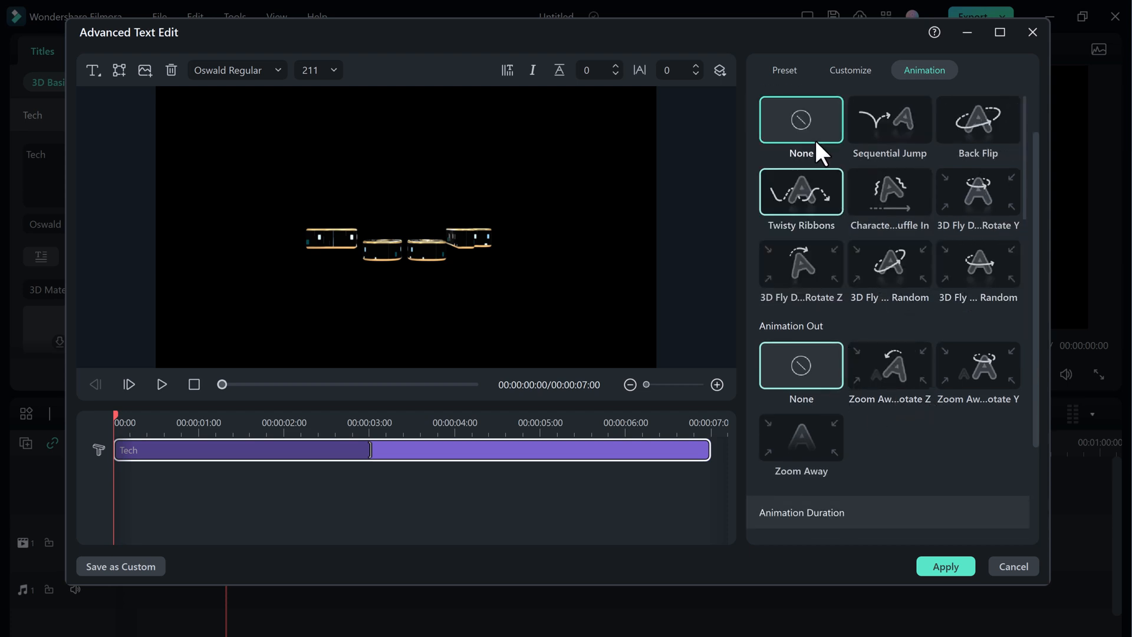
{"action": "left_click", "coordinate": [947, 564]}
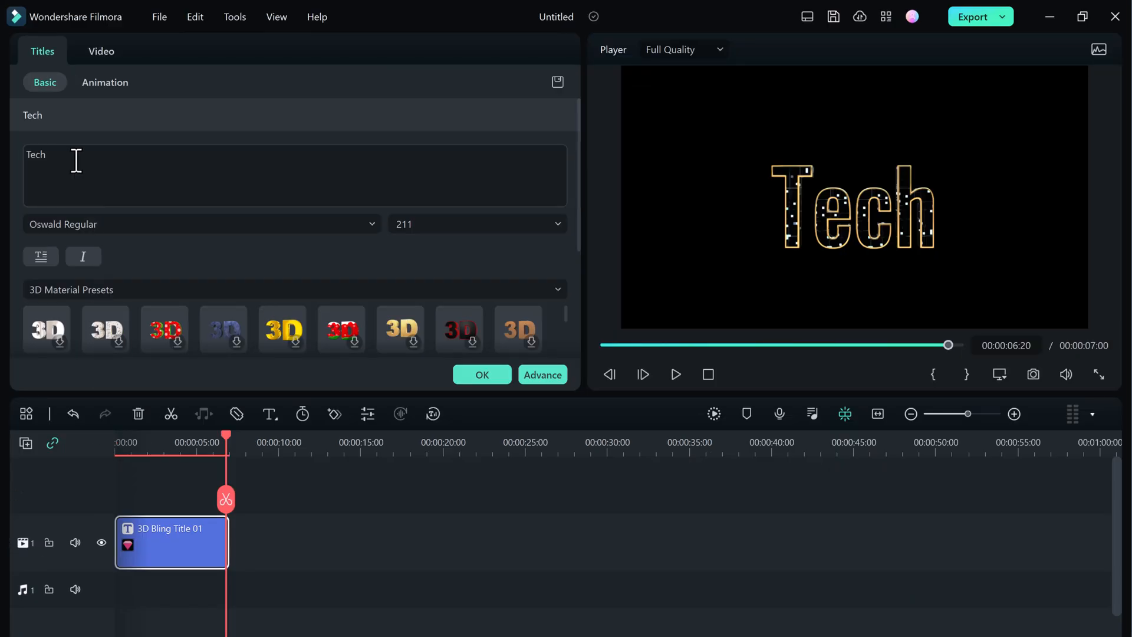
Replace the 3D Bling Title 01 clip's text Tech with INFO URDU
{"action": "left_click_drag", "start_coordinate": [76, 160], "coordinate": [6, 198]}
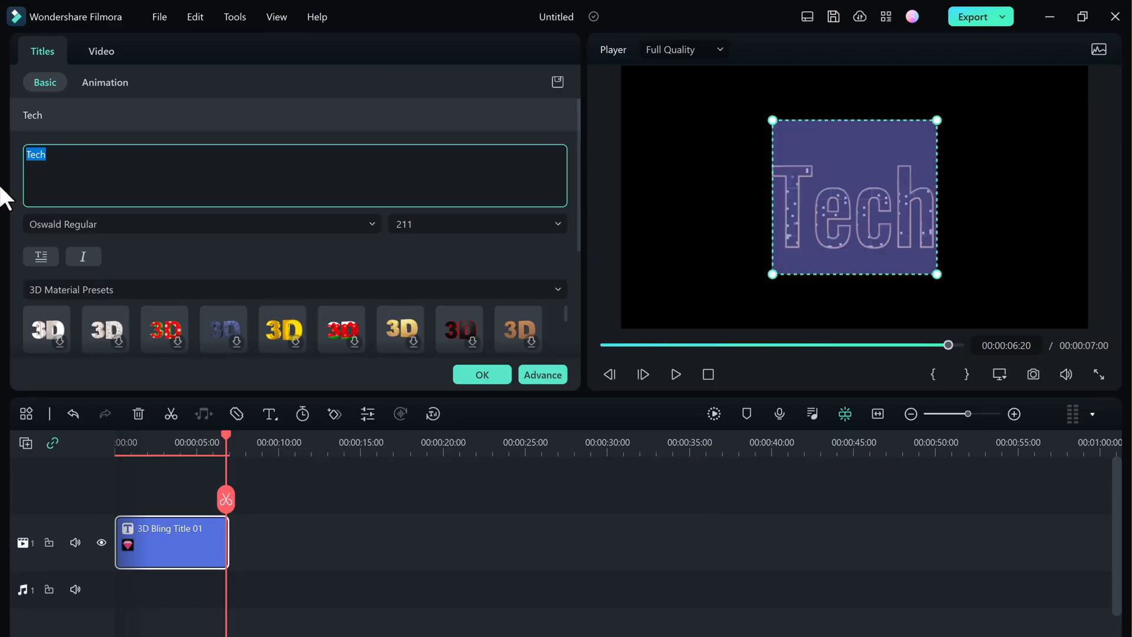
{"action": "type", "text": "INF"}
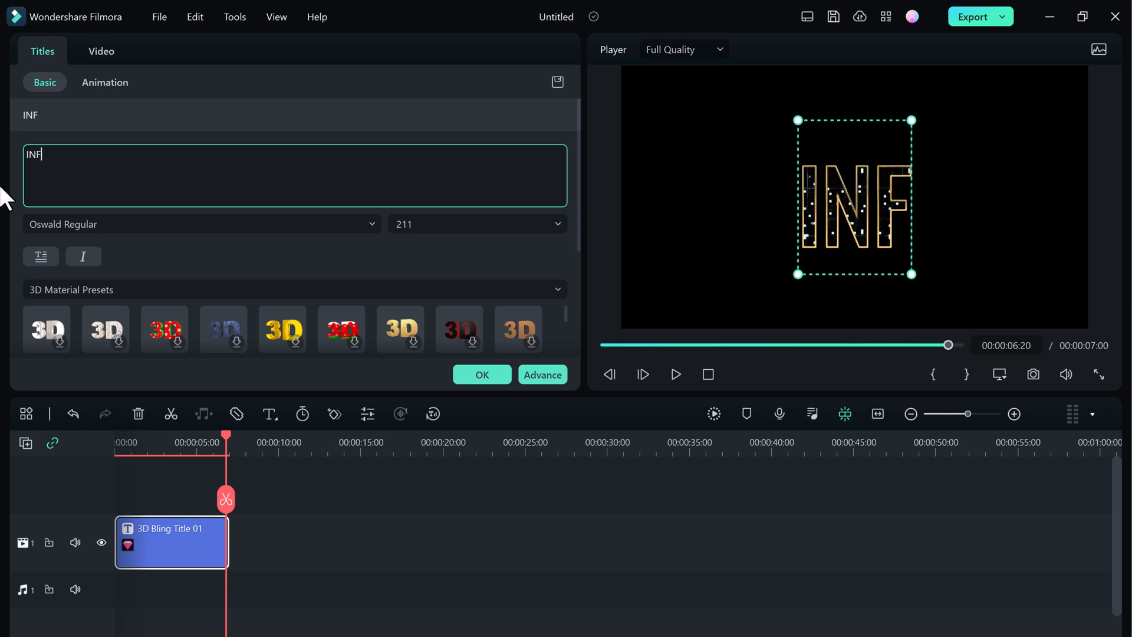
{"action": "type", "text": "O URDU"}
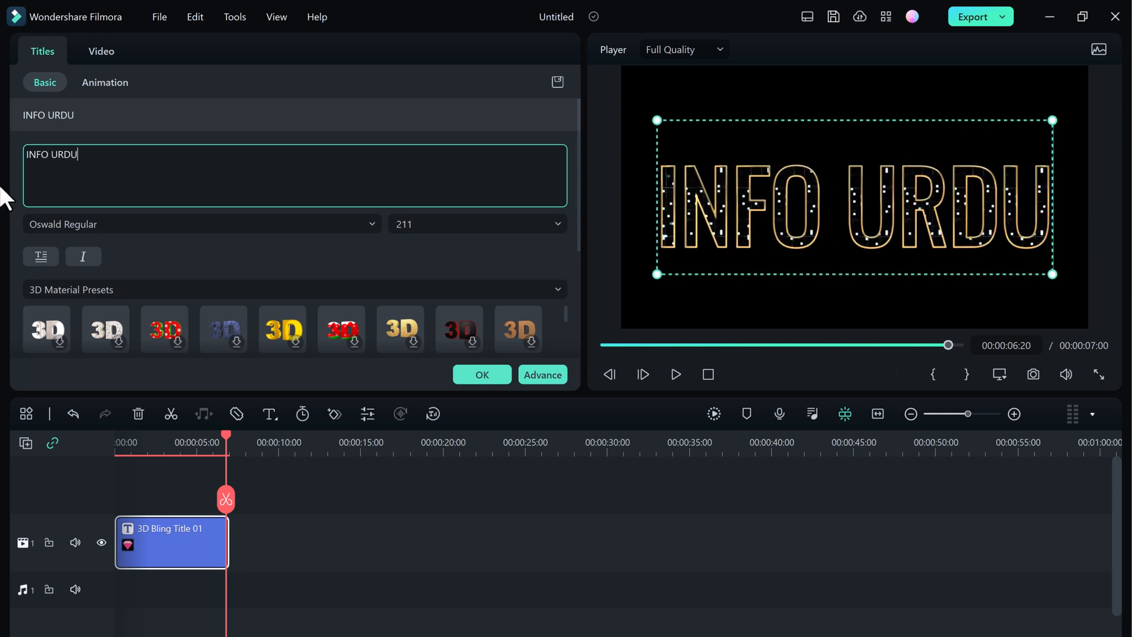
Play the INFO URDU title from the beginning to preview its animation, and replay it
{"action": "left_click", "coordinate": [604, 344]}
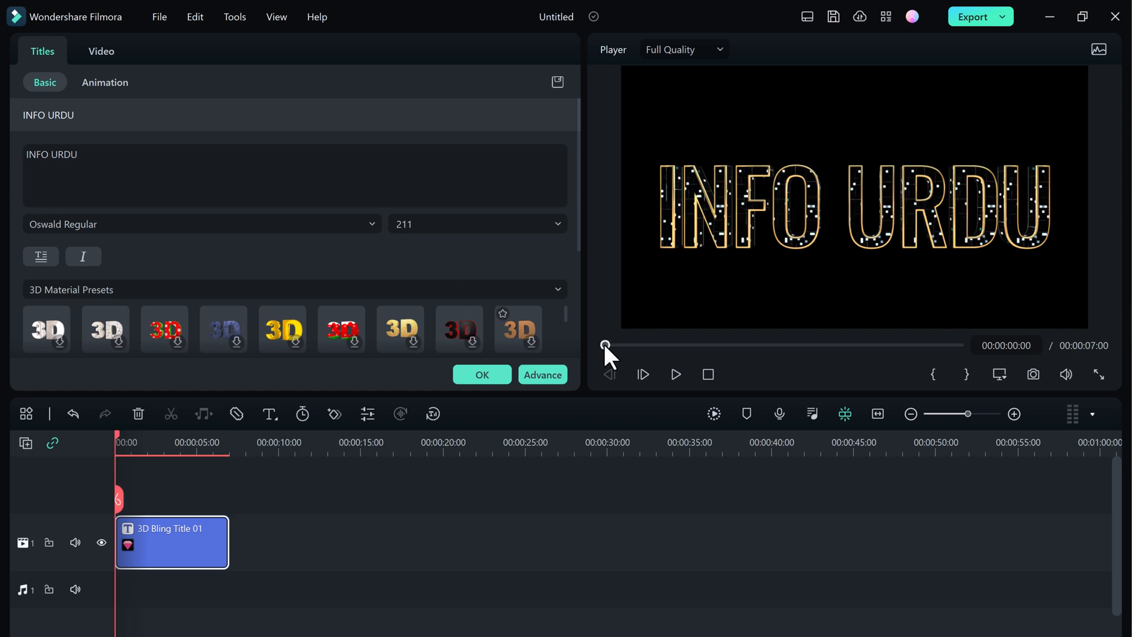
{"action": "left_click", "coordinate": [674, 374]}
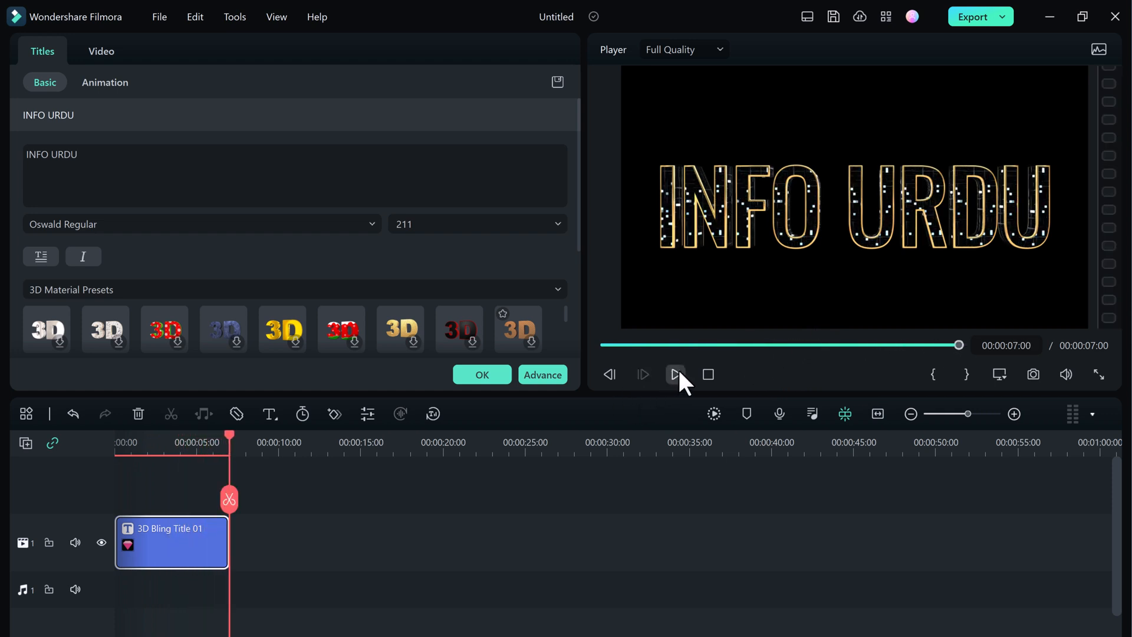
{"action": "left_click", "coordinate": [678, 372]}
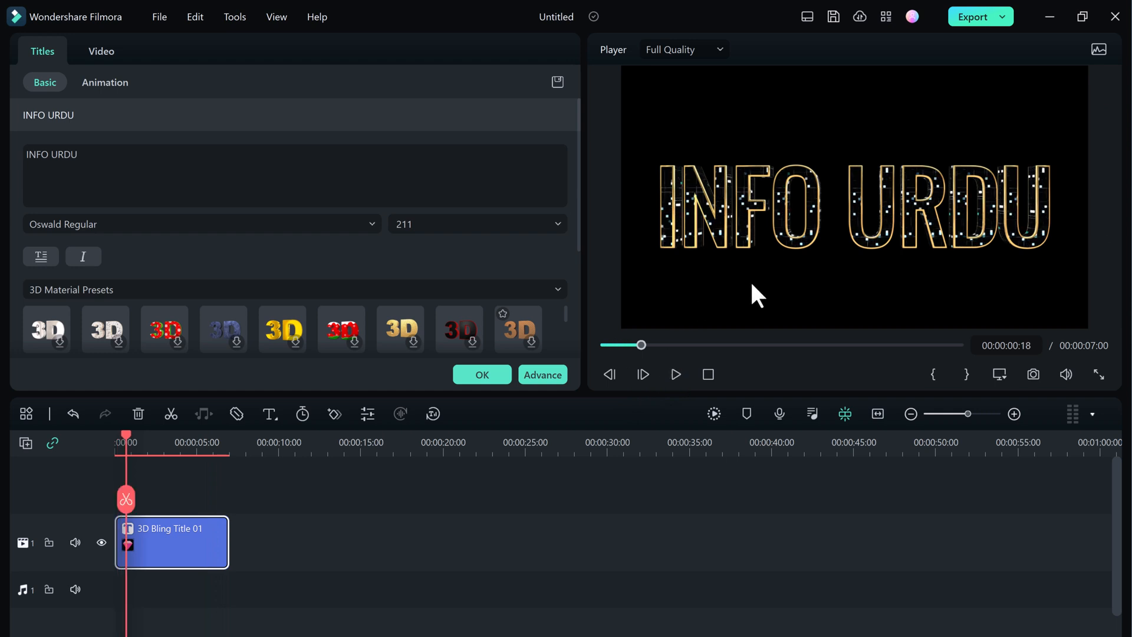